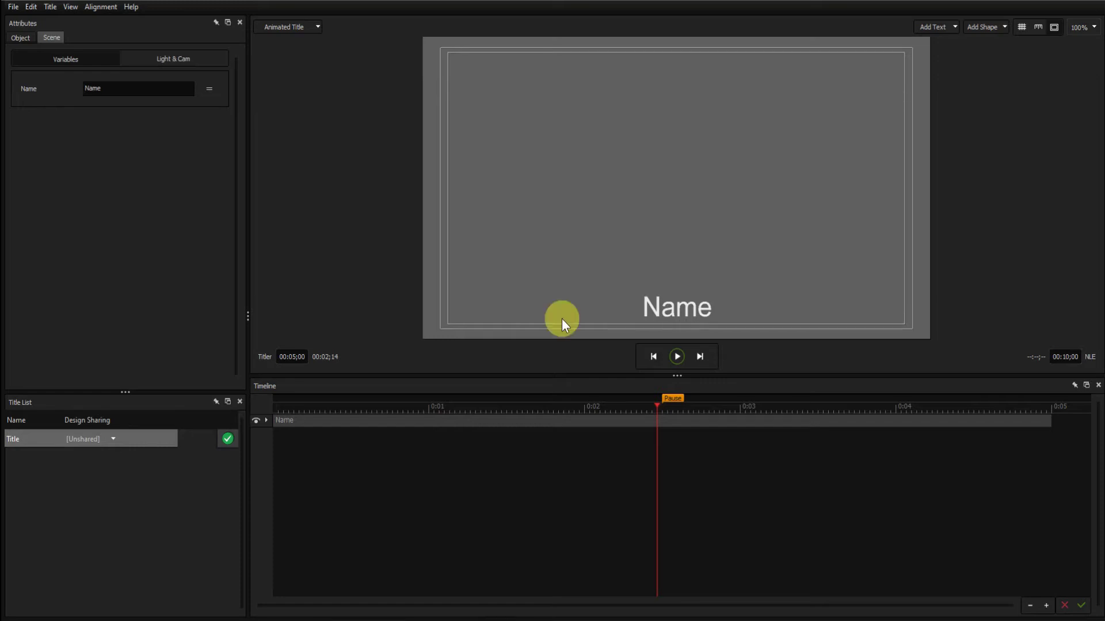
Select the Name text and delete its paragraph from the timeline.
left_click(681, 308)
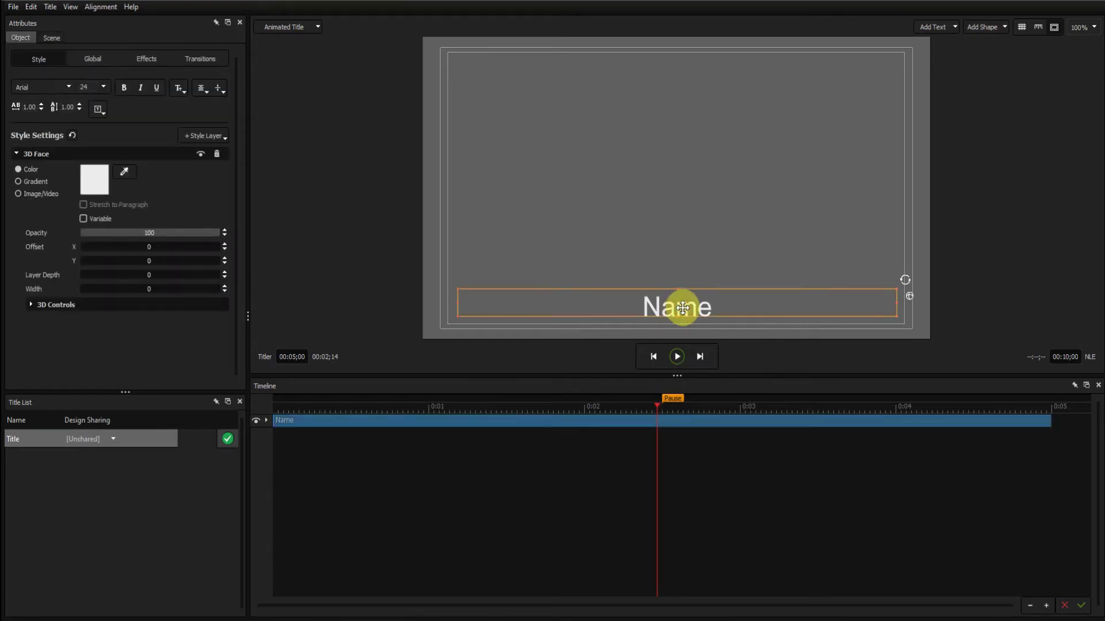
right_click(619, 419)
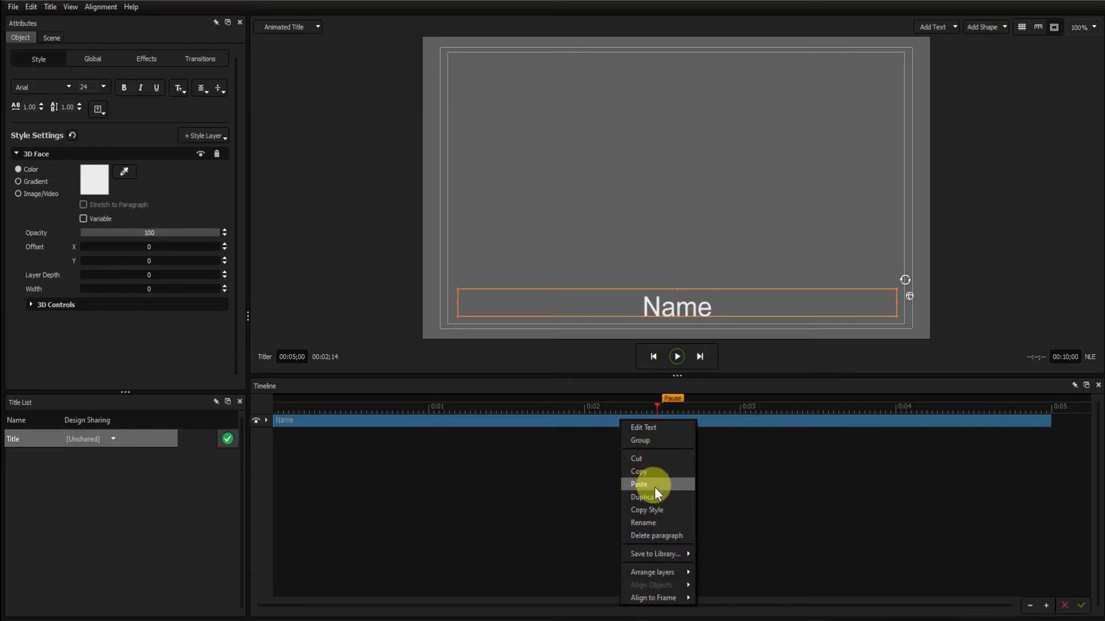
left_click(656, 536)
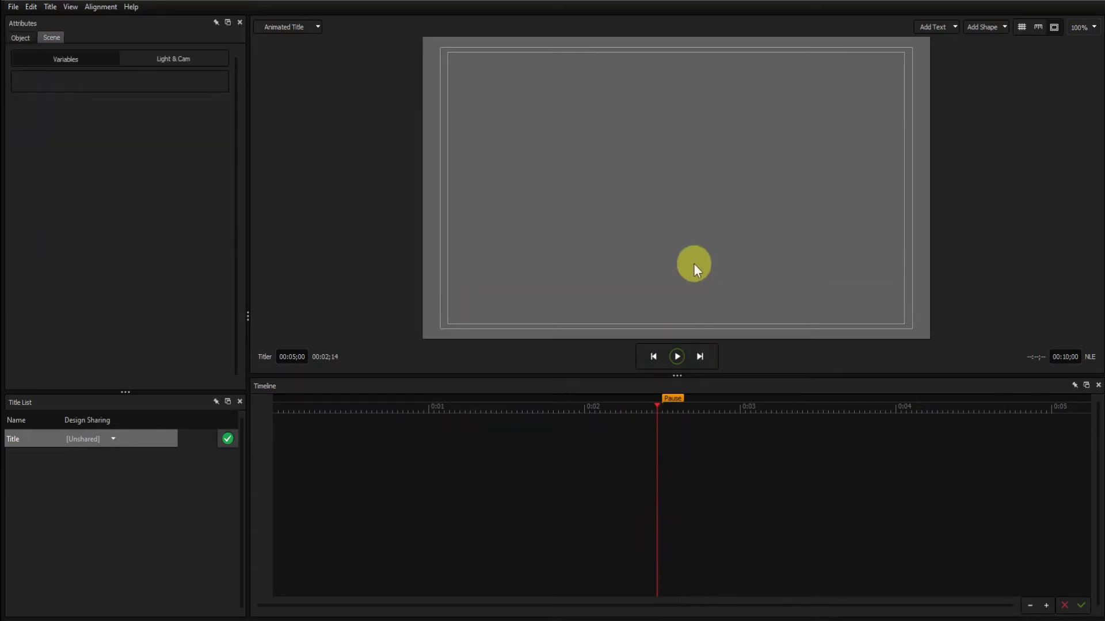
Add a static 'Enter Text' object and set its font to AR JULIAN.
left_click(938, 27)
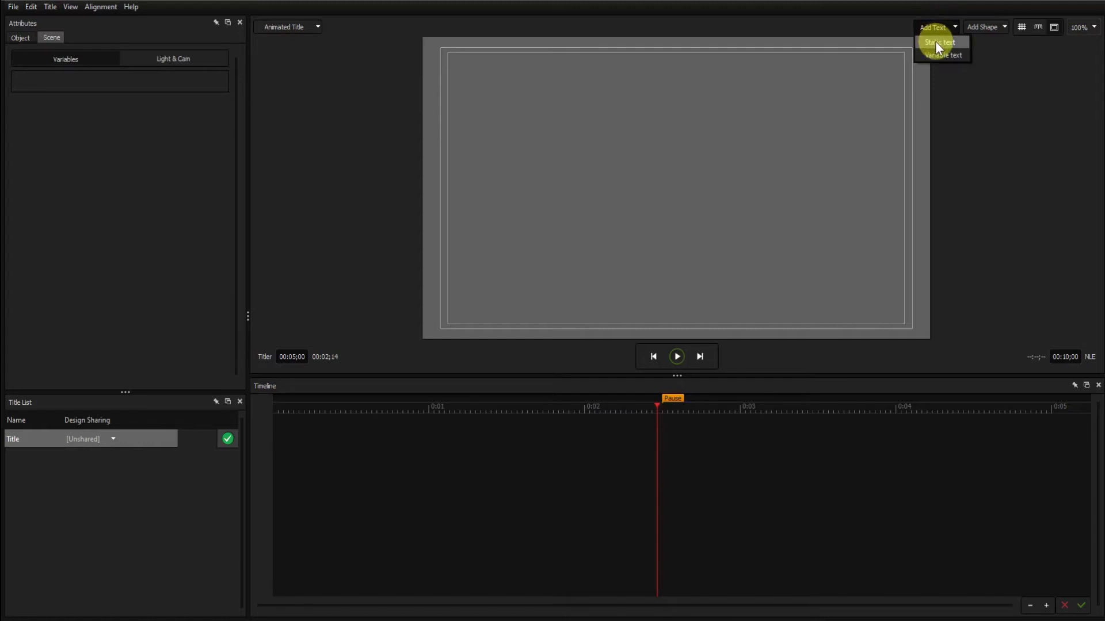
left_click(938, 43)
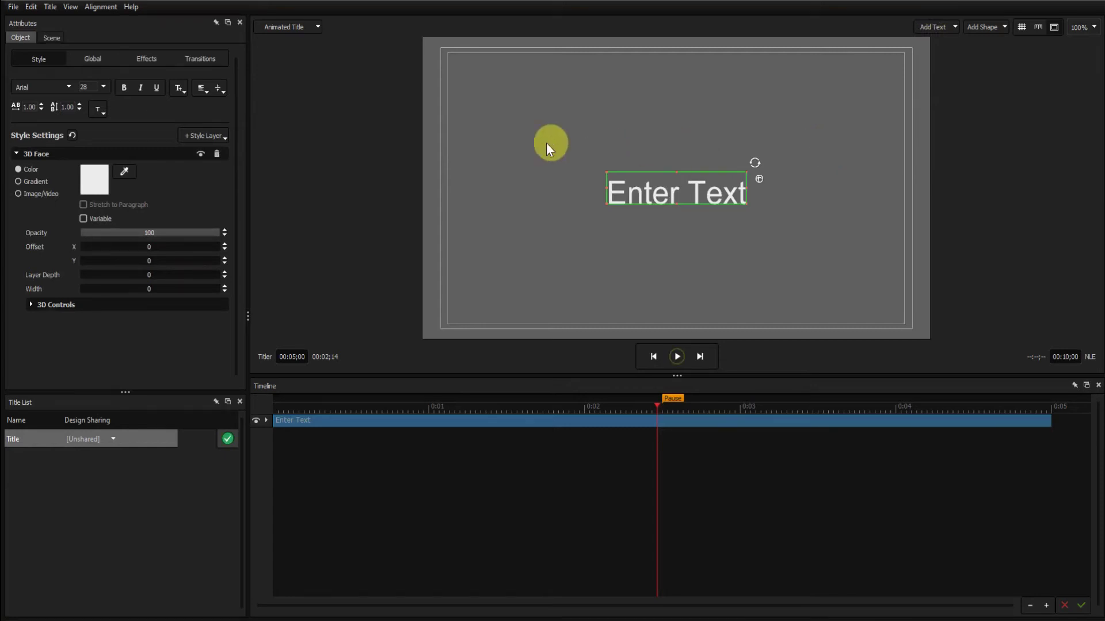
left_click(40, 88)
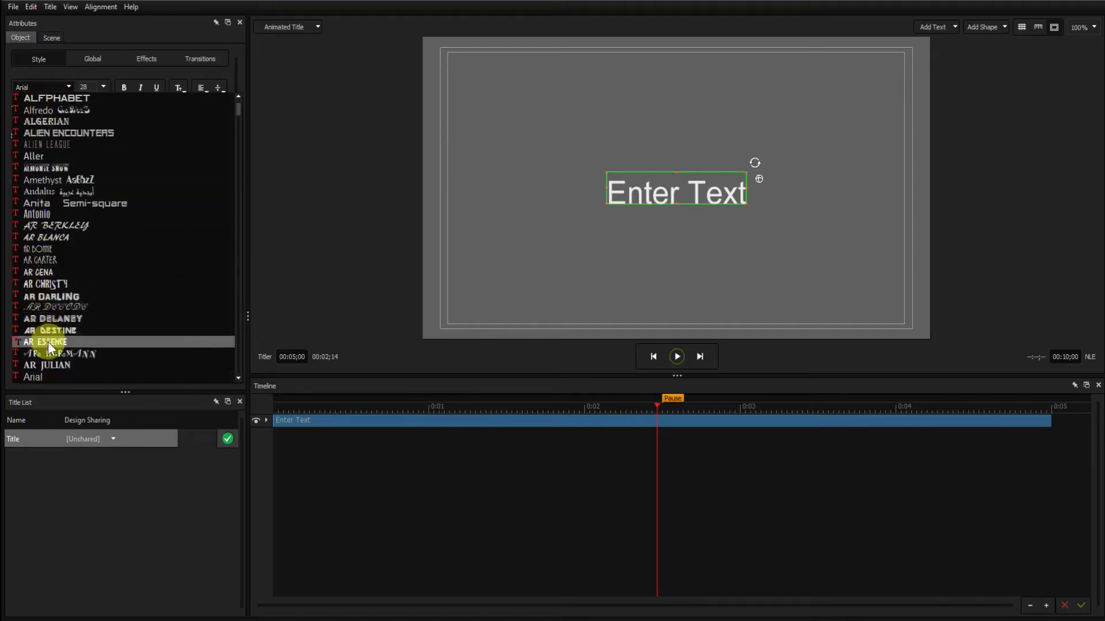
left_click(46, 365)
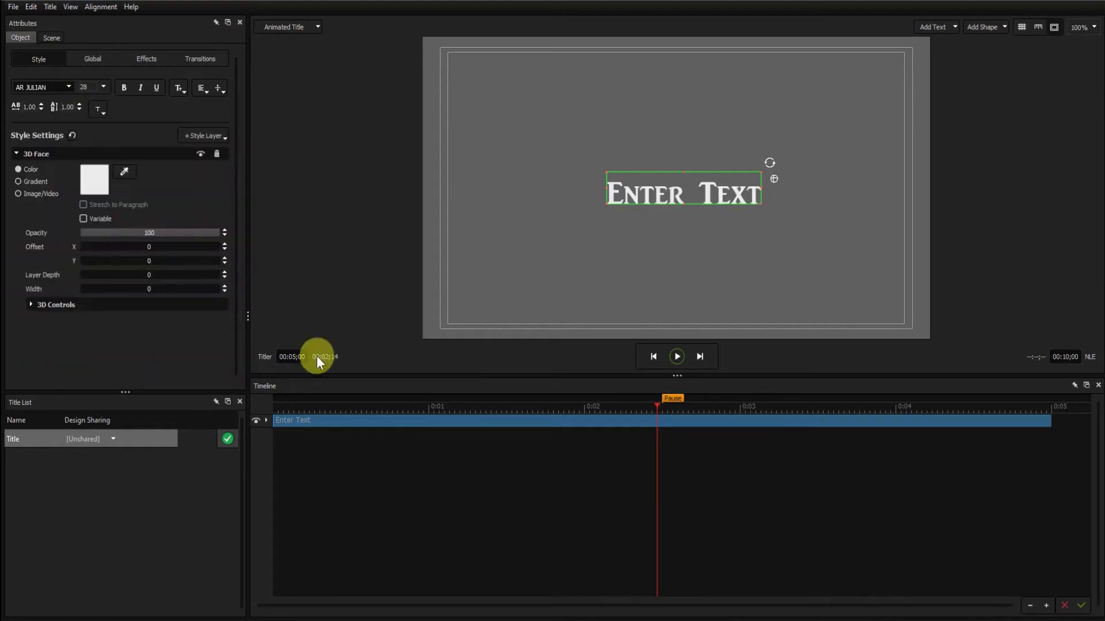
Set the 3D face colour of the text to orange, RGB 235, 141, 0.
left_click(91, 183)
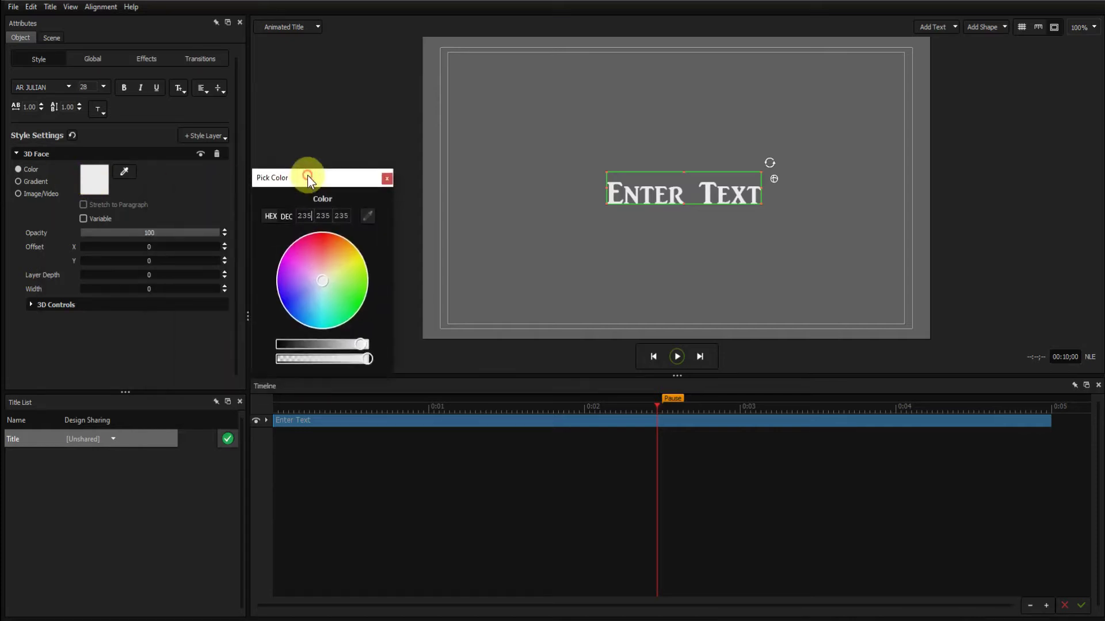
left_click_drag(308, 175, 312, 101)
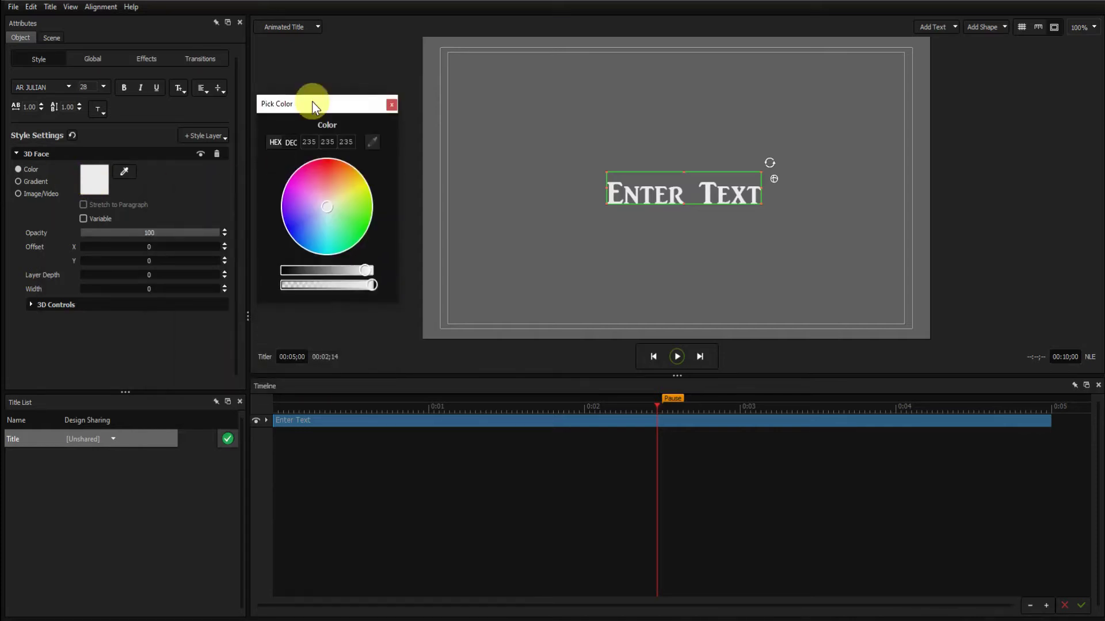
left_click(328, 142)
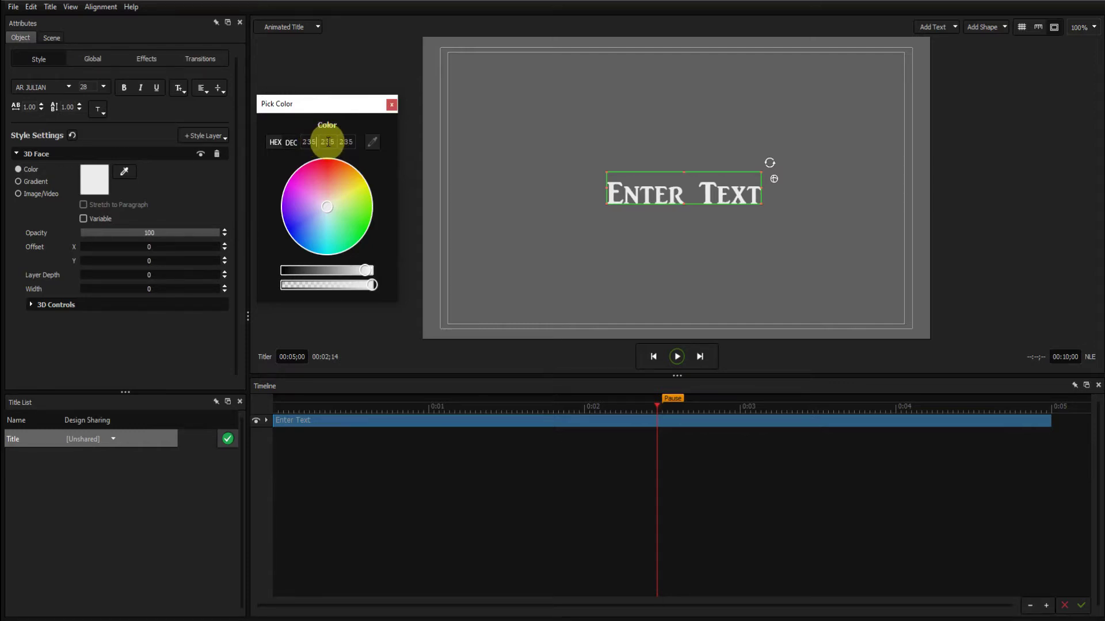
double_click(328, 142)
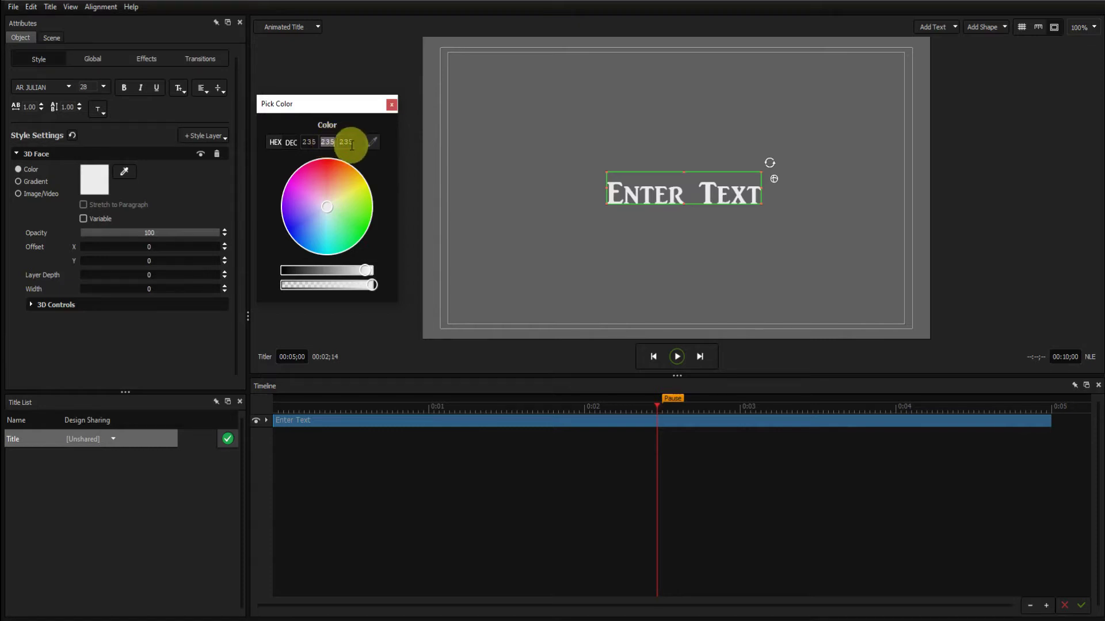
type("141")
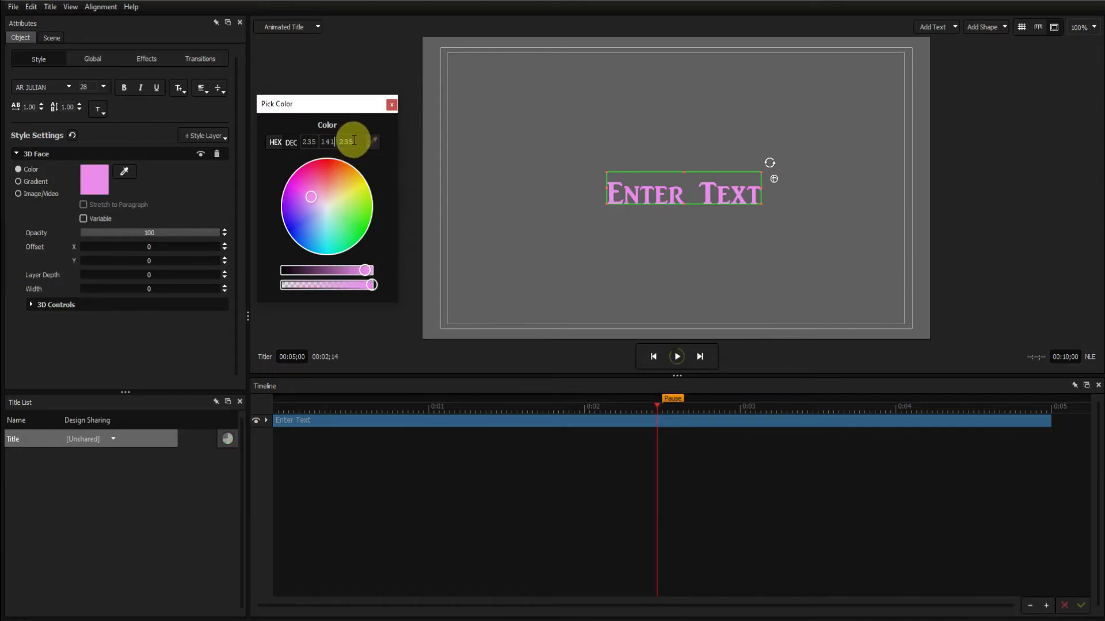
left_click(349, 143)
double_click(350, 143)
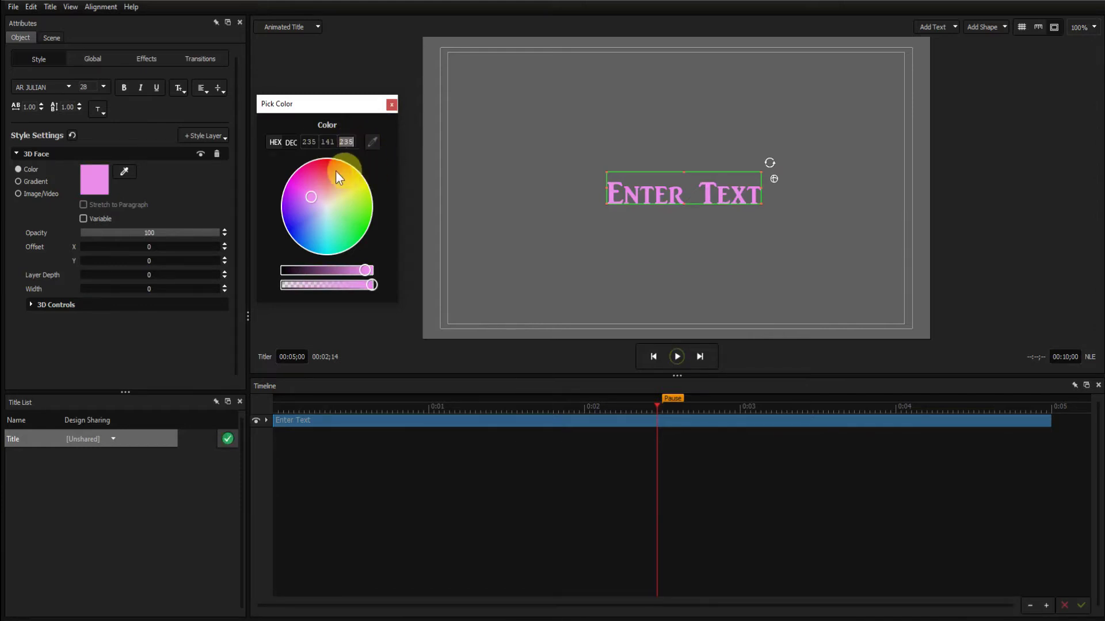
type("0")
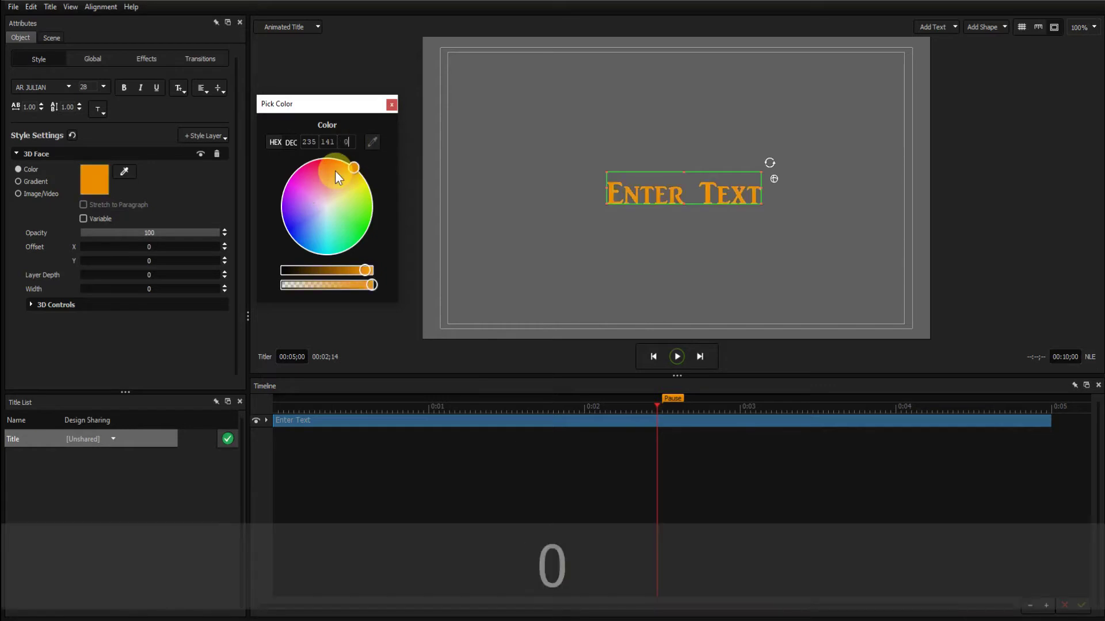
left_click(391, 105)
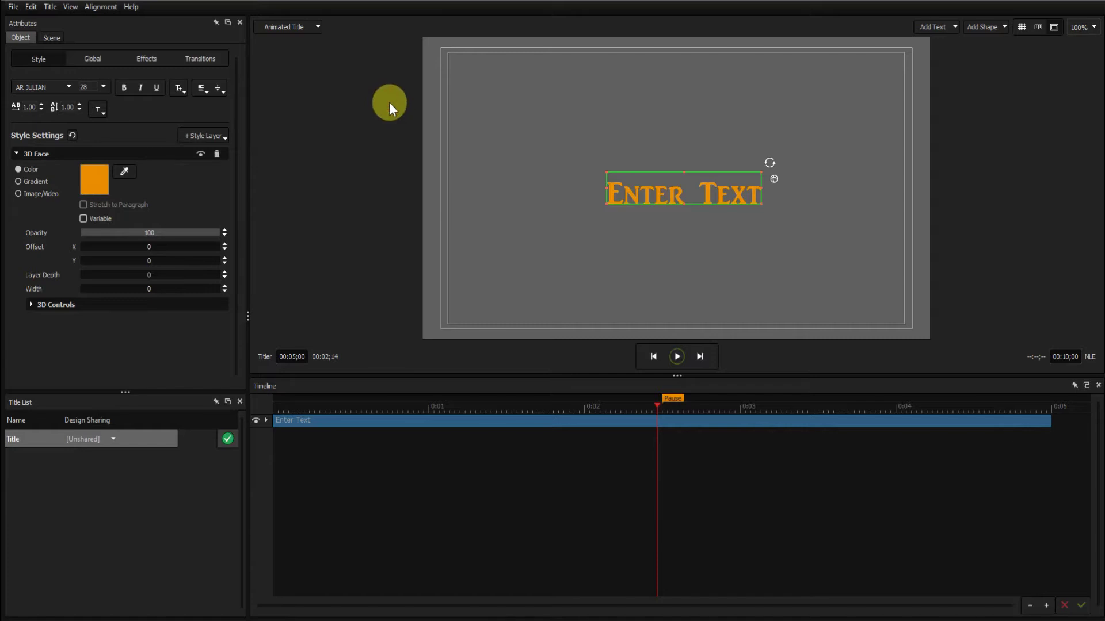
Set the 3D extrusion depth to 13 and tilt the Enter Text in 3D.
left_click(32, 303)
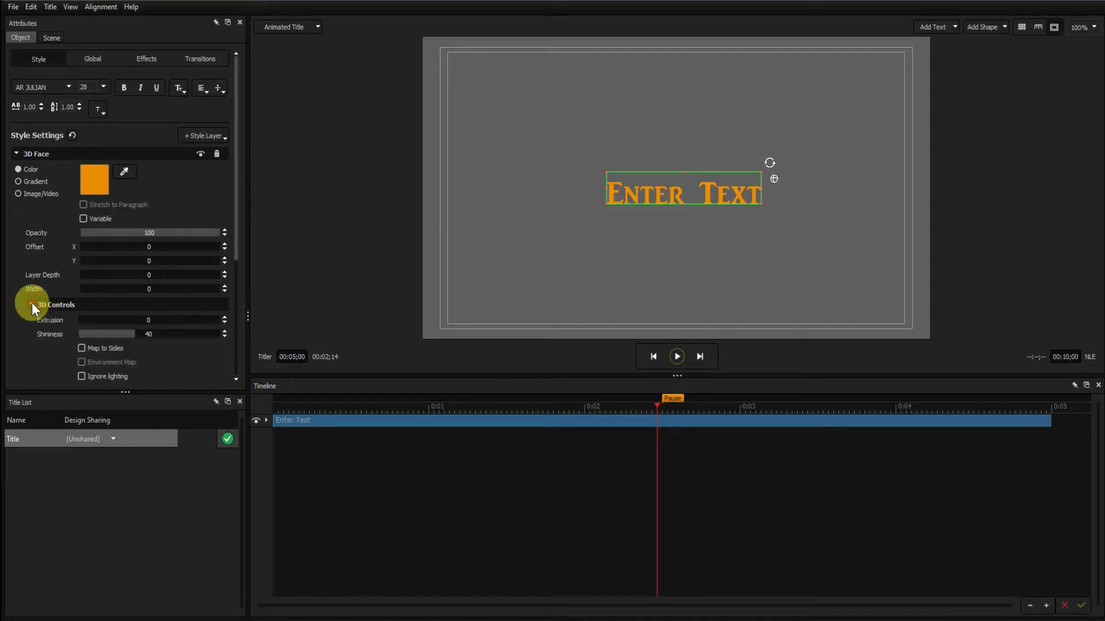
left_click(153, 323)
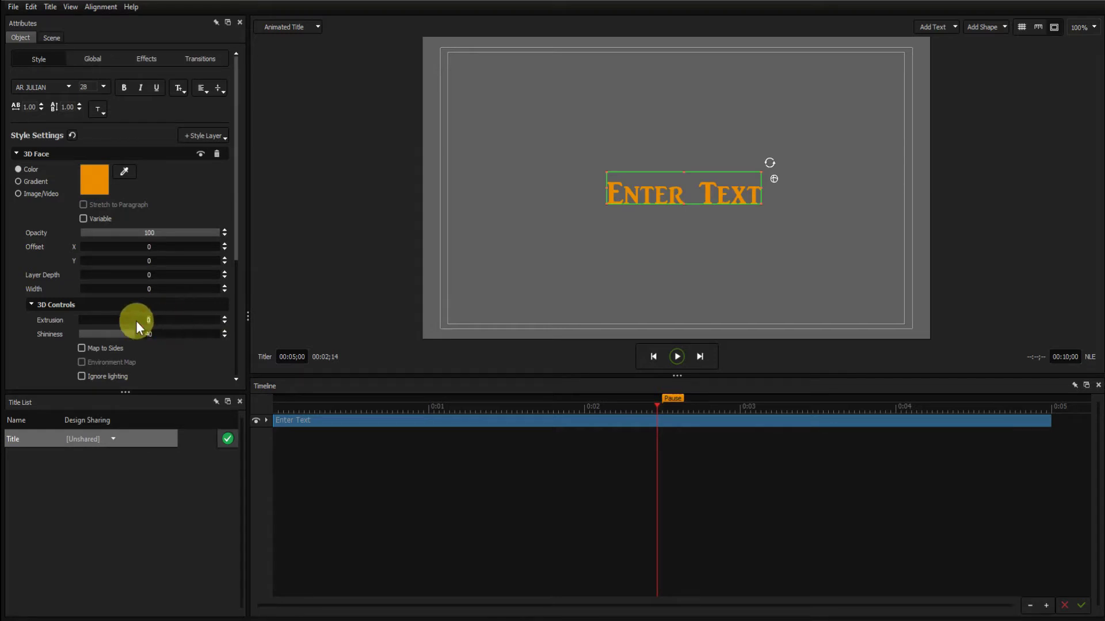
type("13")
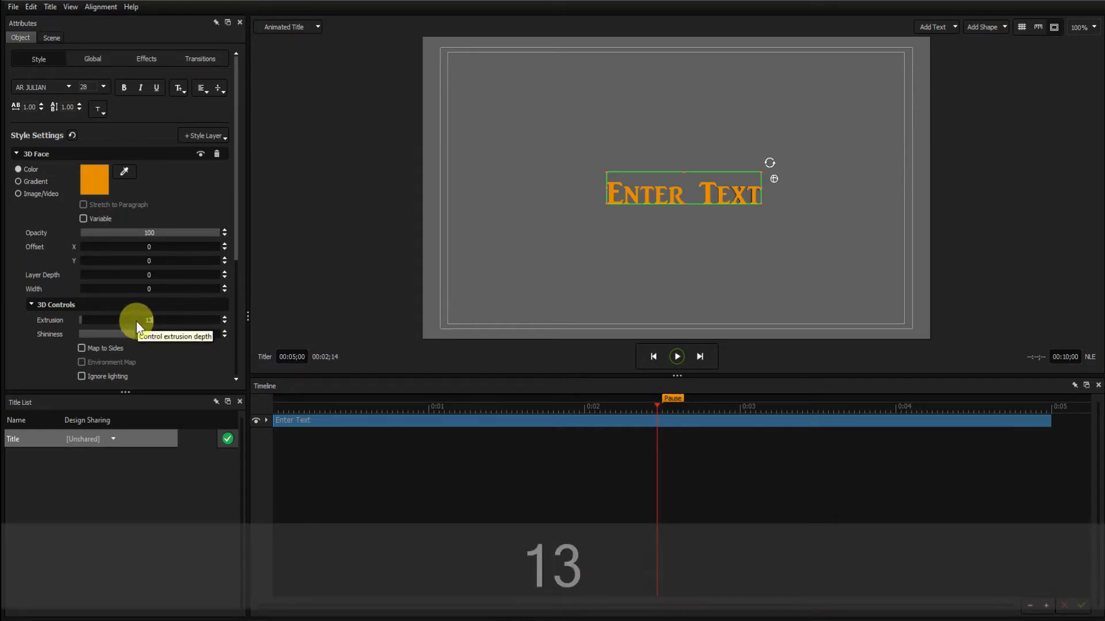
key("Return")
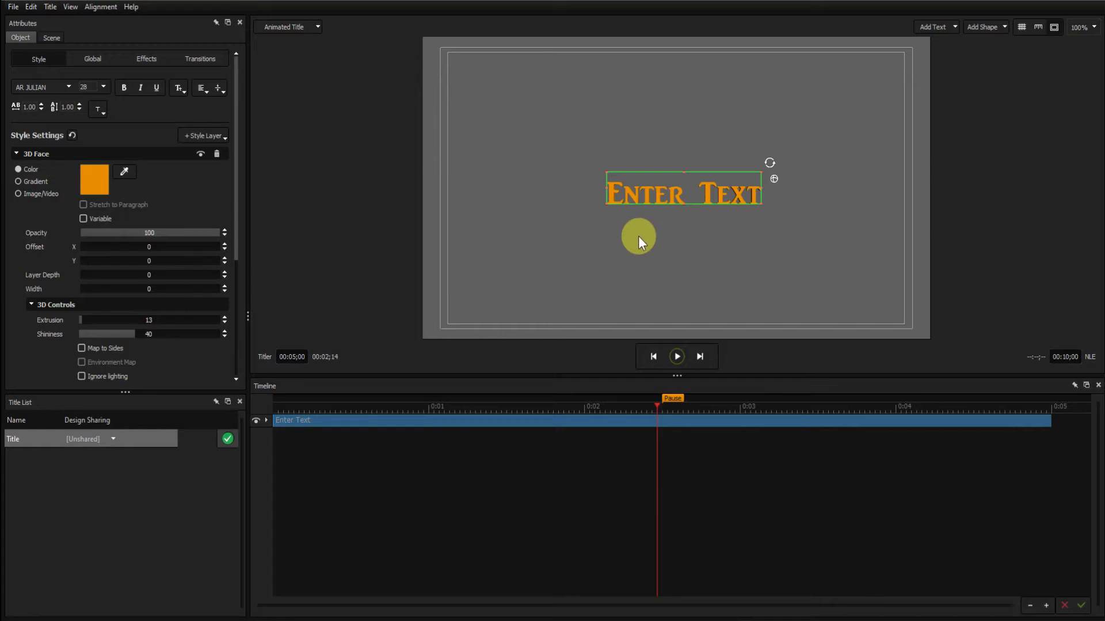
left_click(774, 180)
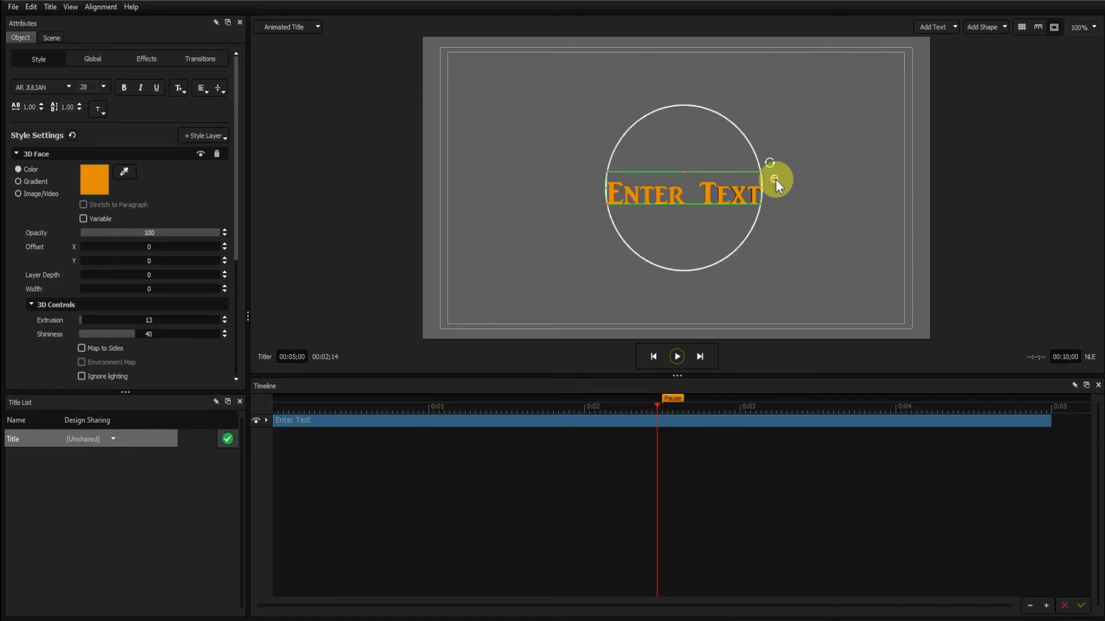
left_click_drag(734, 144, 721, 160)
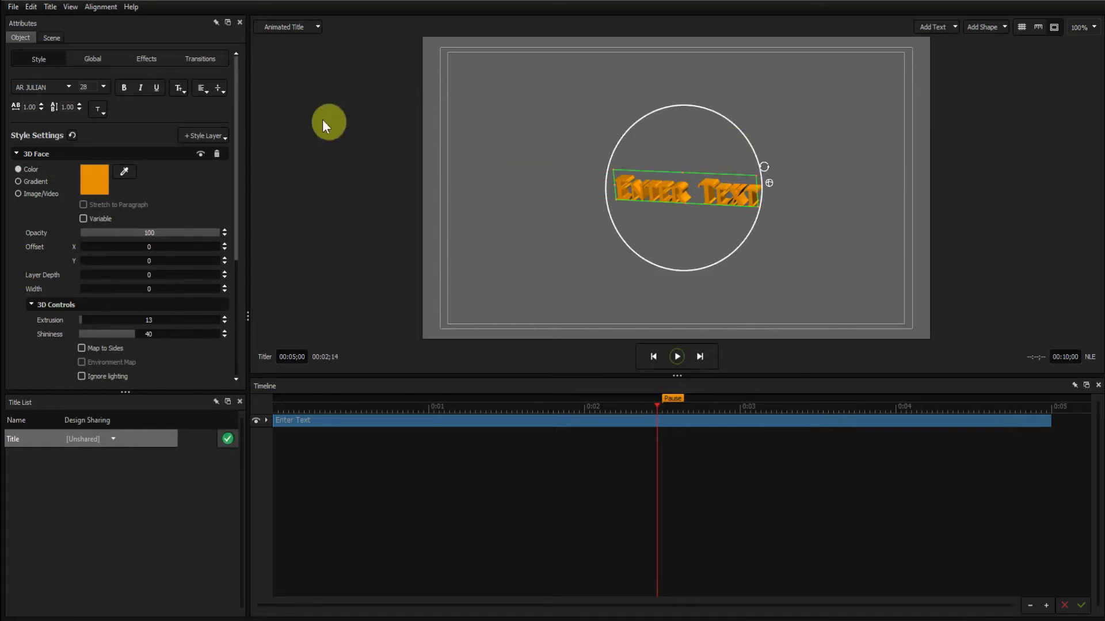
Scale the text to 40.5 and move it to X 157.4, Y -3.2 so ENTER fills the frame.
left_click(95, 59)
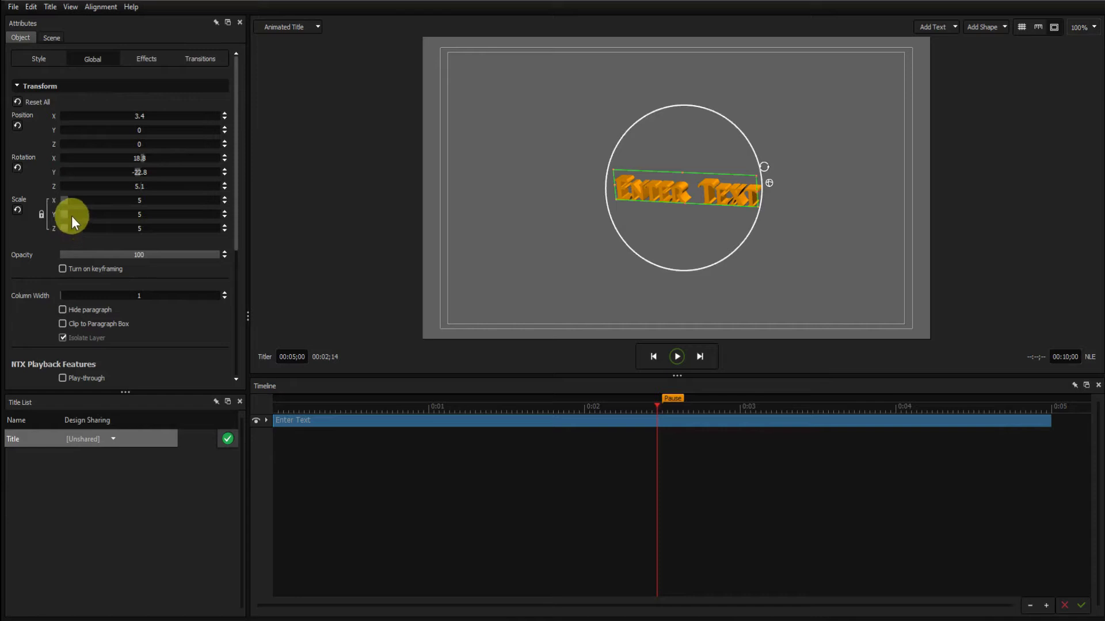
left_click_drag(68, 214, 184, 206)
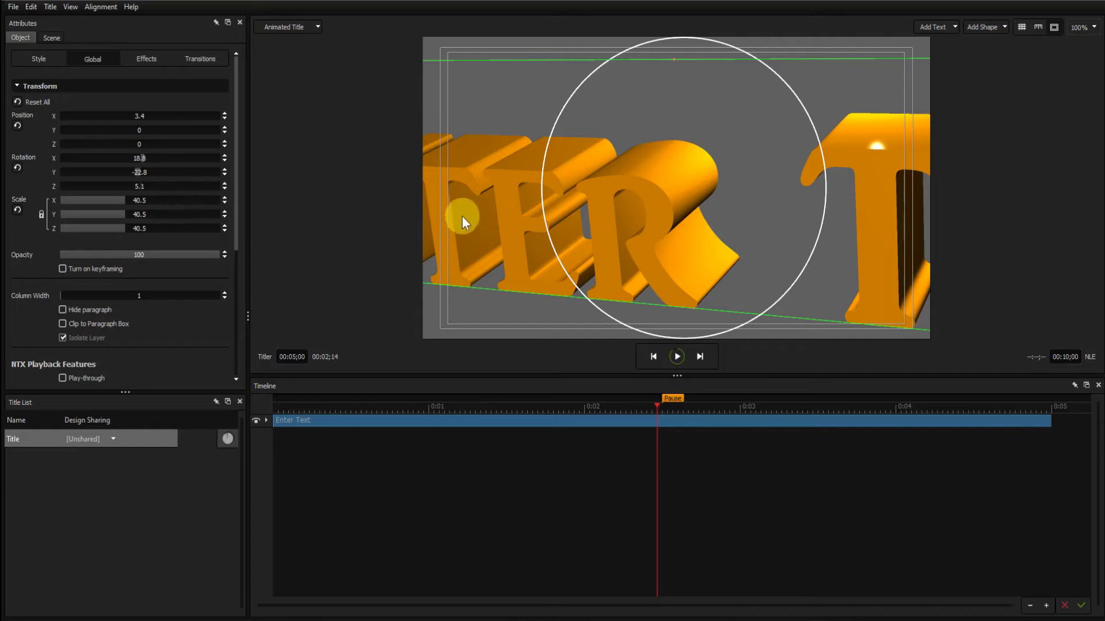
left_click_drag(465, 215, 740, 221)
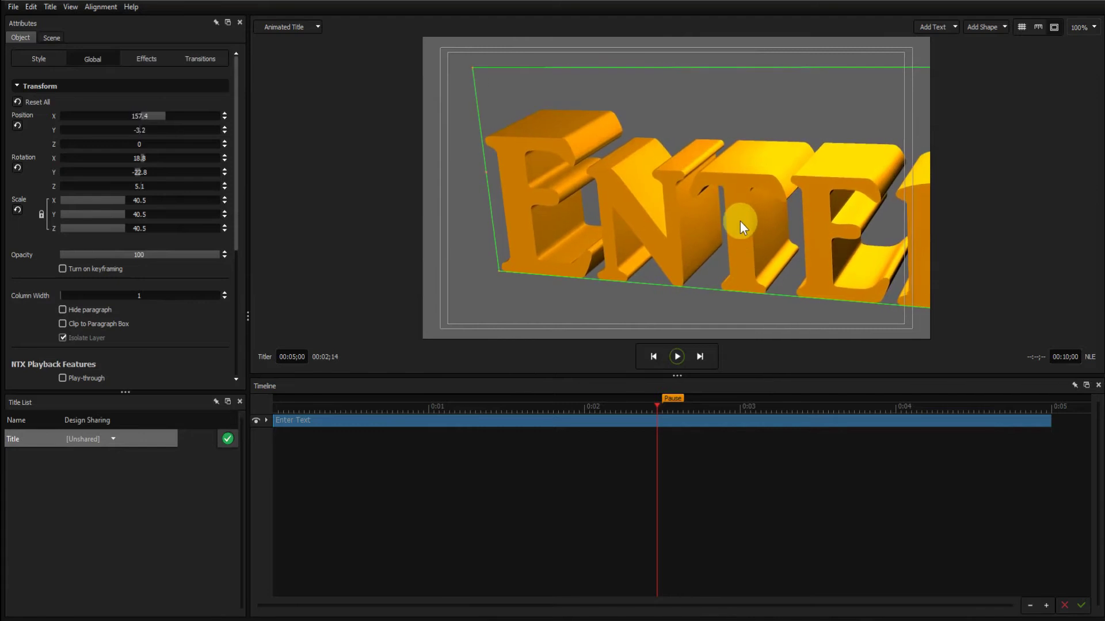
left_click(44, 58)
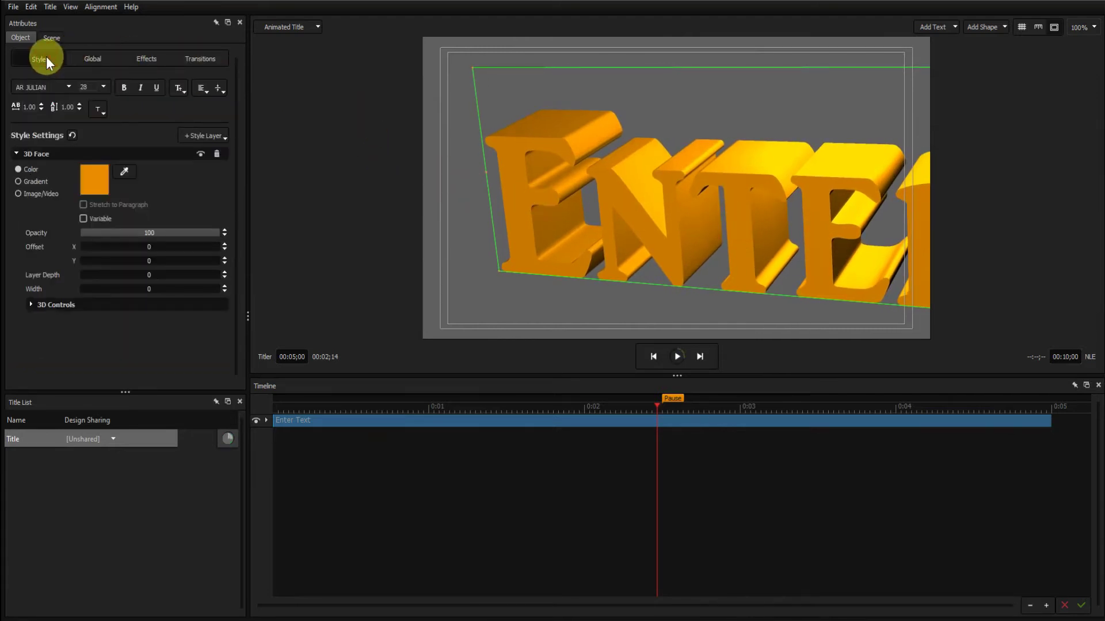
left_click(27, 85)
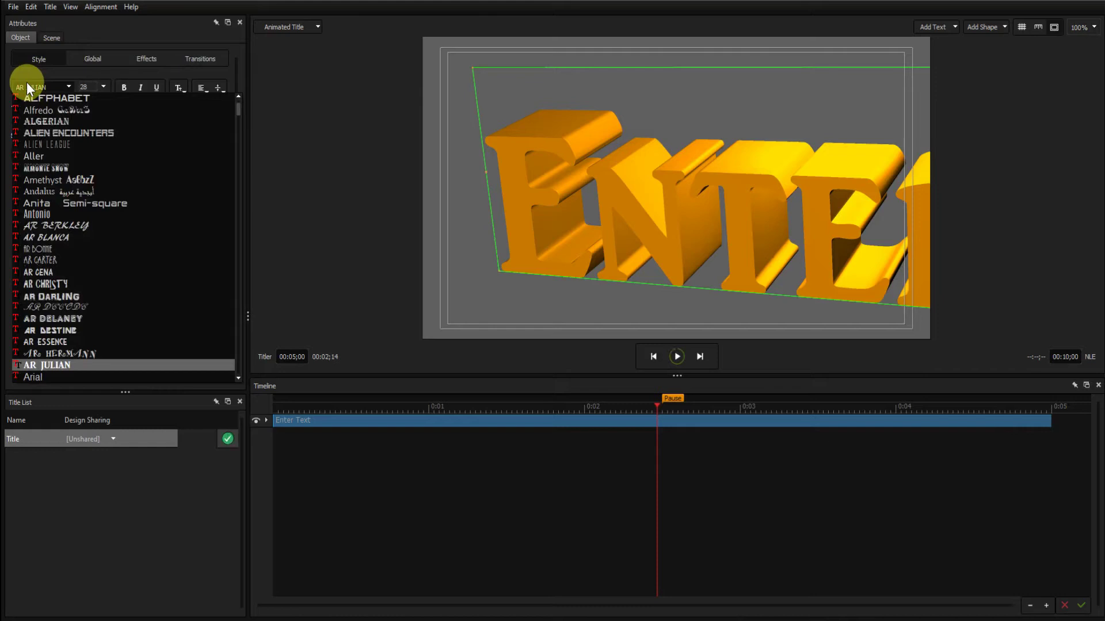
key("t")
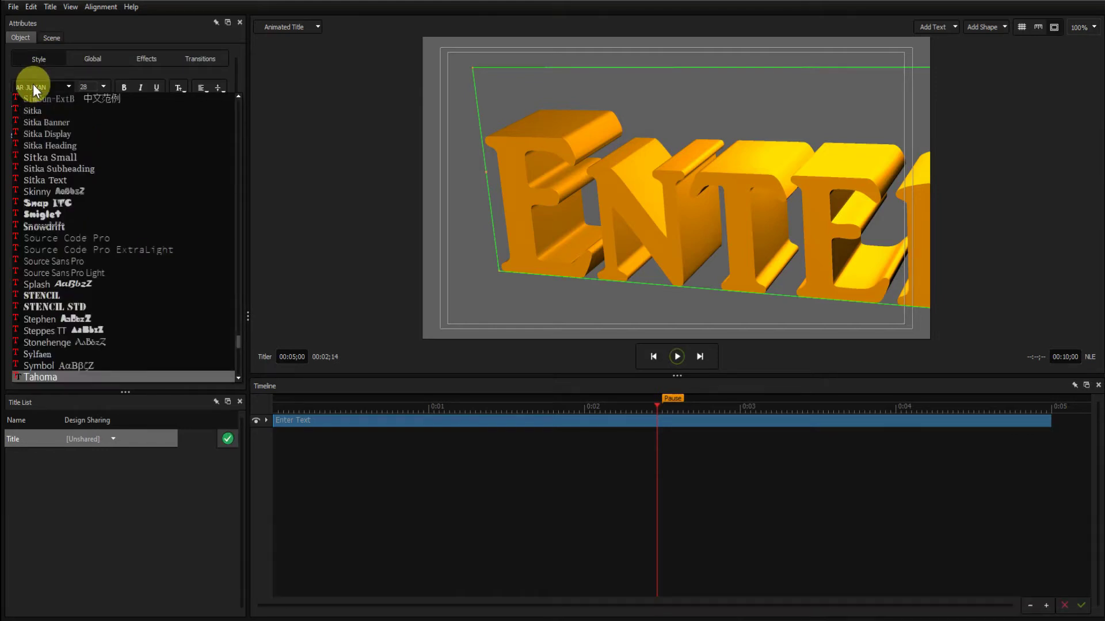
scroll(81, 351, "down", 1)
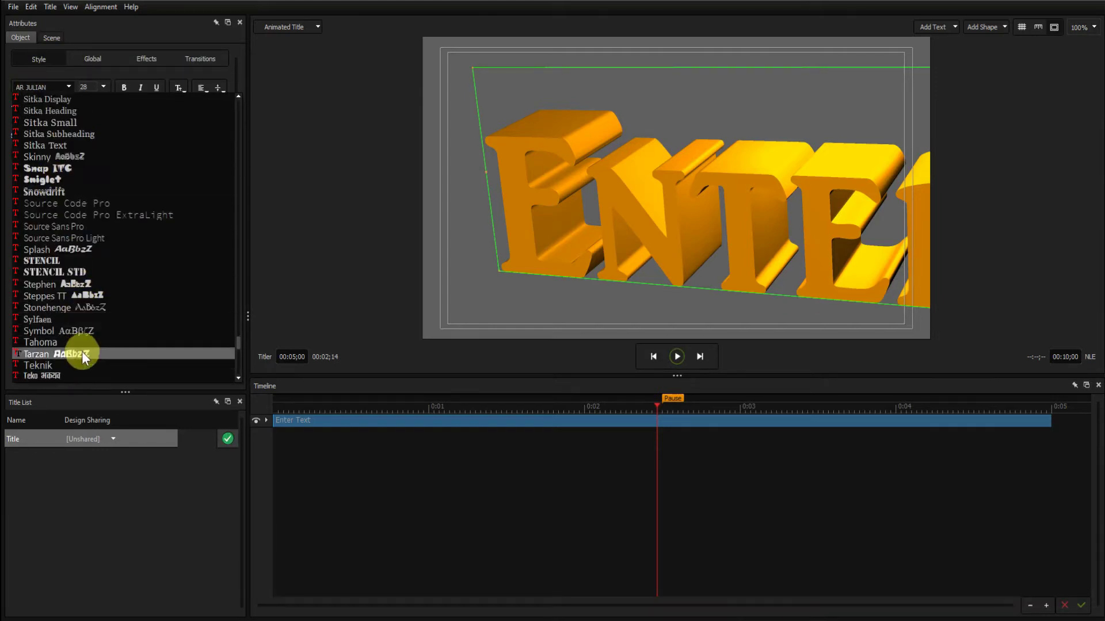
scroll(82, 353, "down", 1)
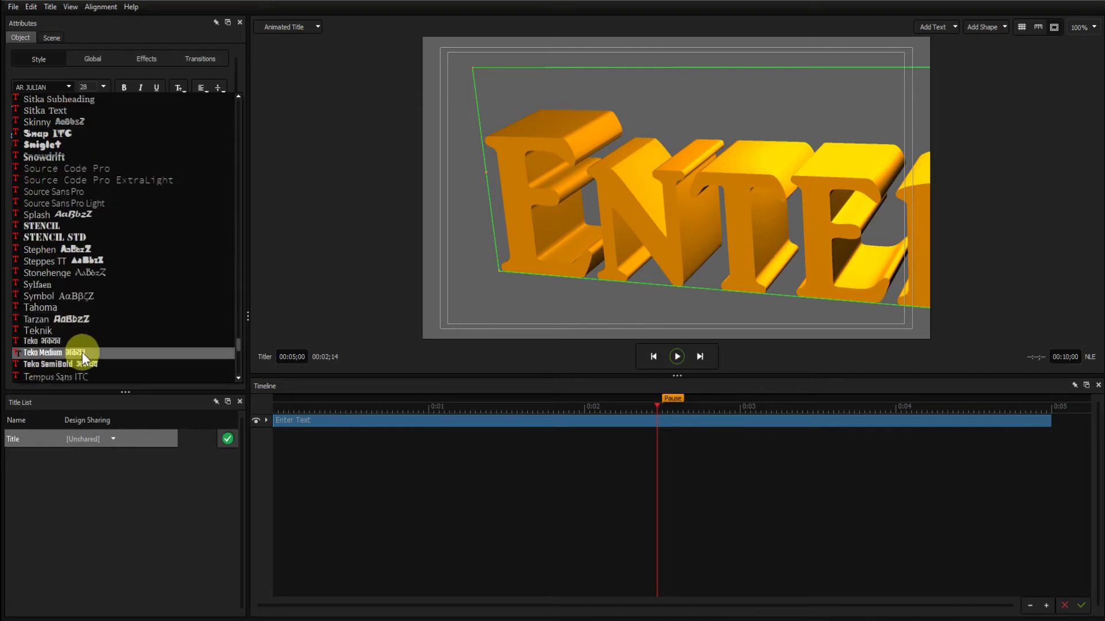
scroll(81, 352, "down", 1)
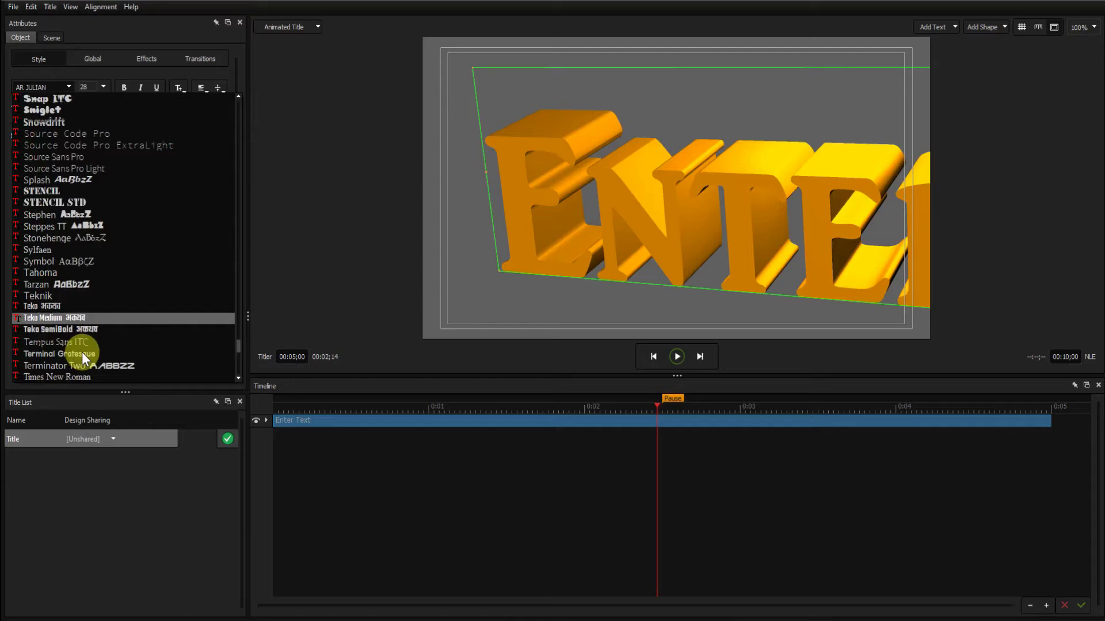
scroll(82, 352, "down", 1)
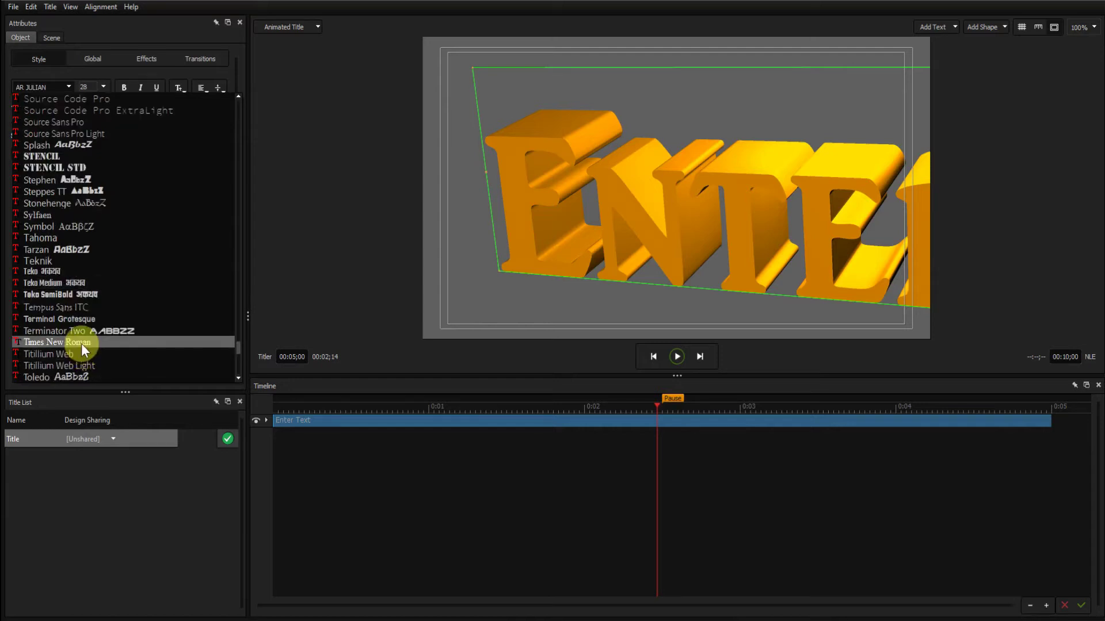
left_click(81, 343)
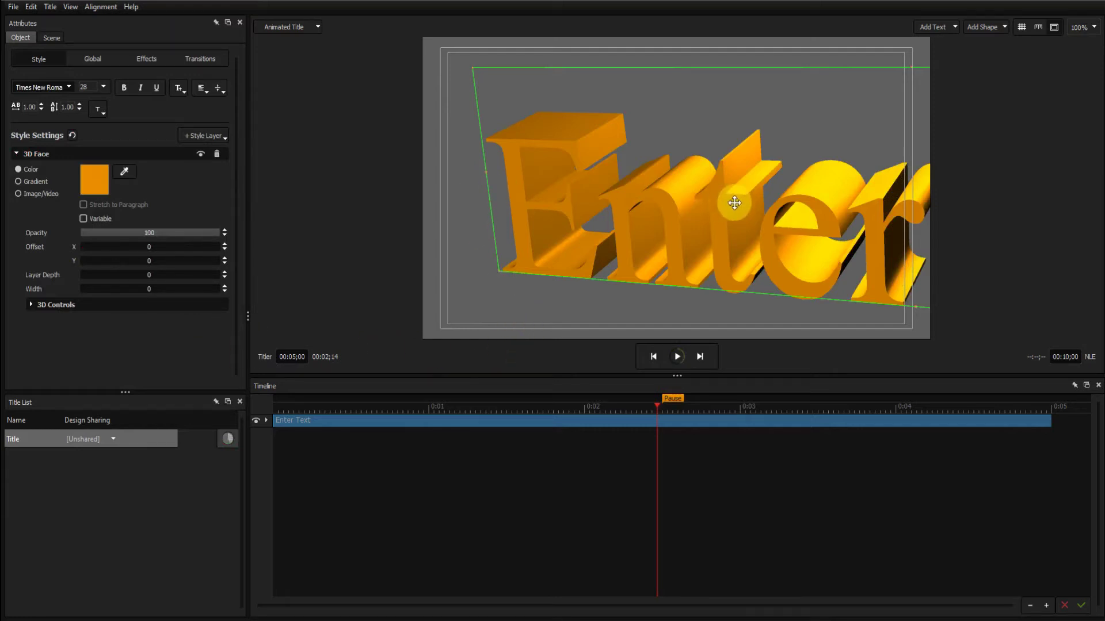
left_click_drag(732, 202, 592, 188)
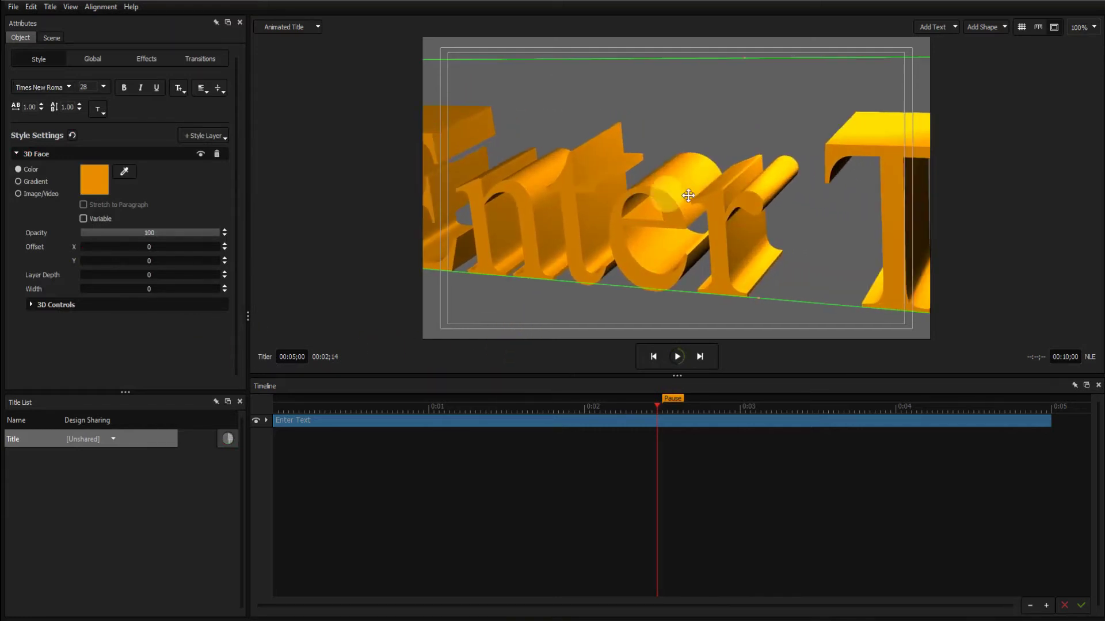
left_click_drag(754, 217, 513, 202)
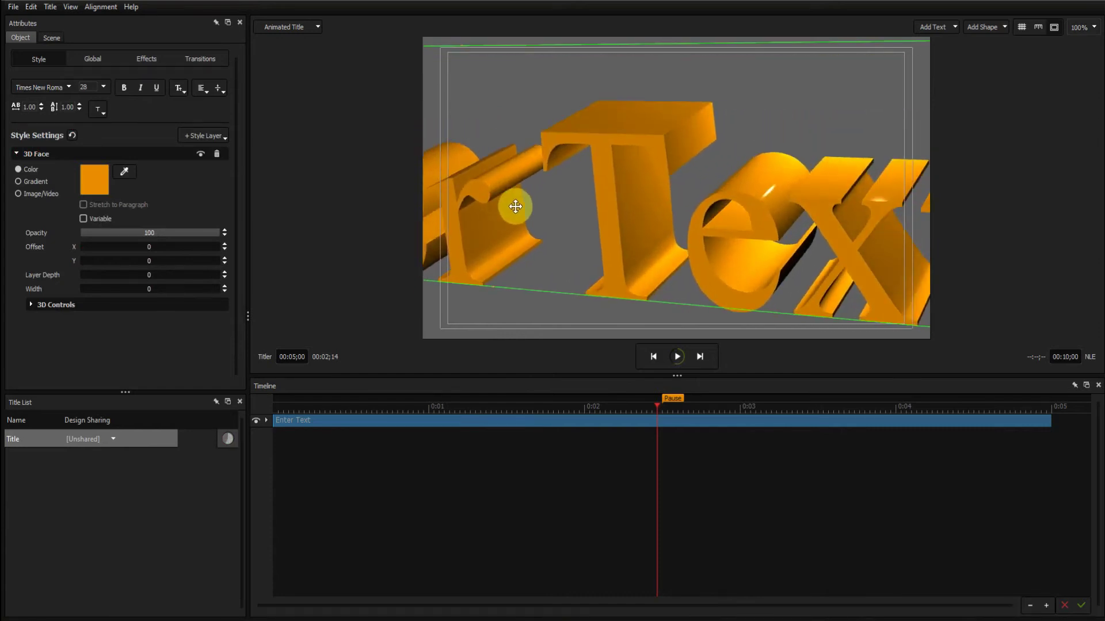
left_click_drag(701, 234, 734, 210)
left_click_drag(572, 185, 666, 208)
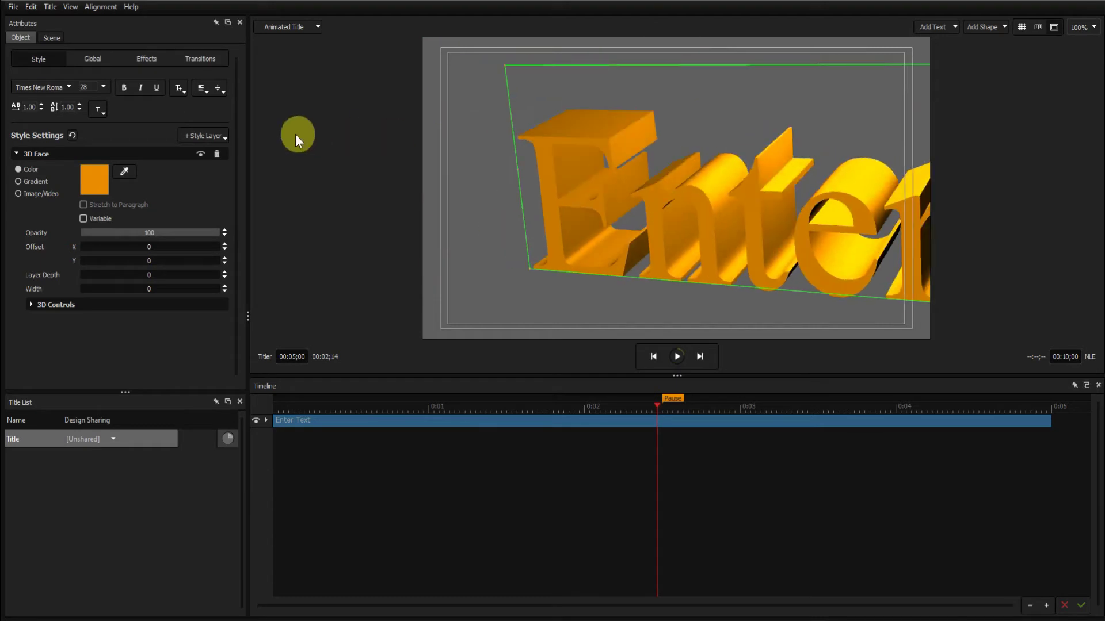
left_click(51, 89)
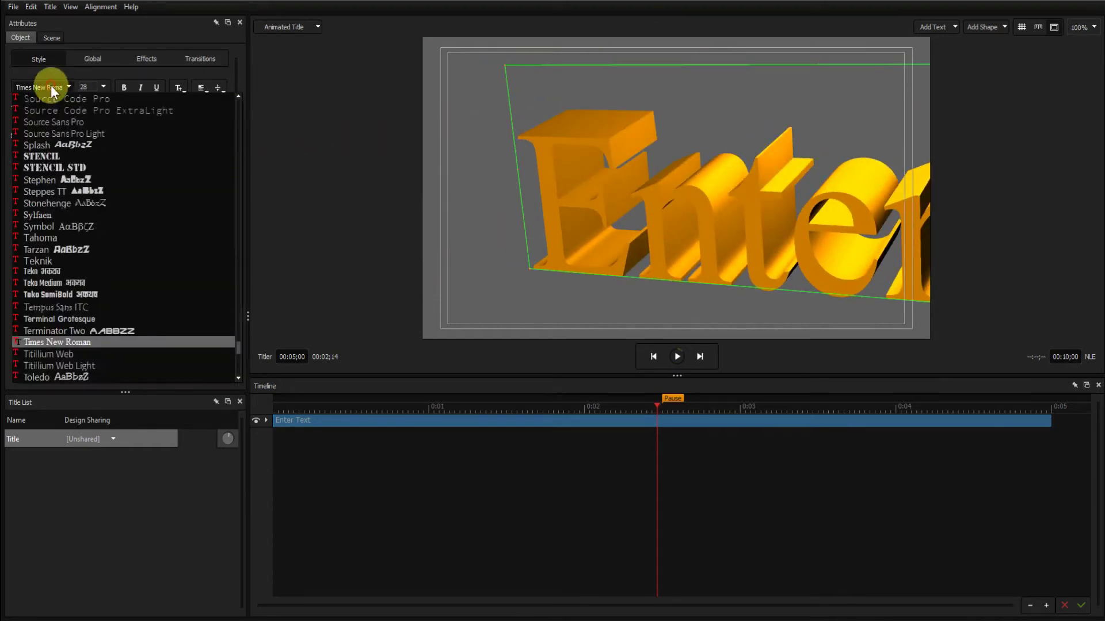
type("ar")
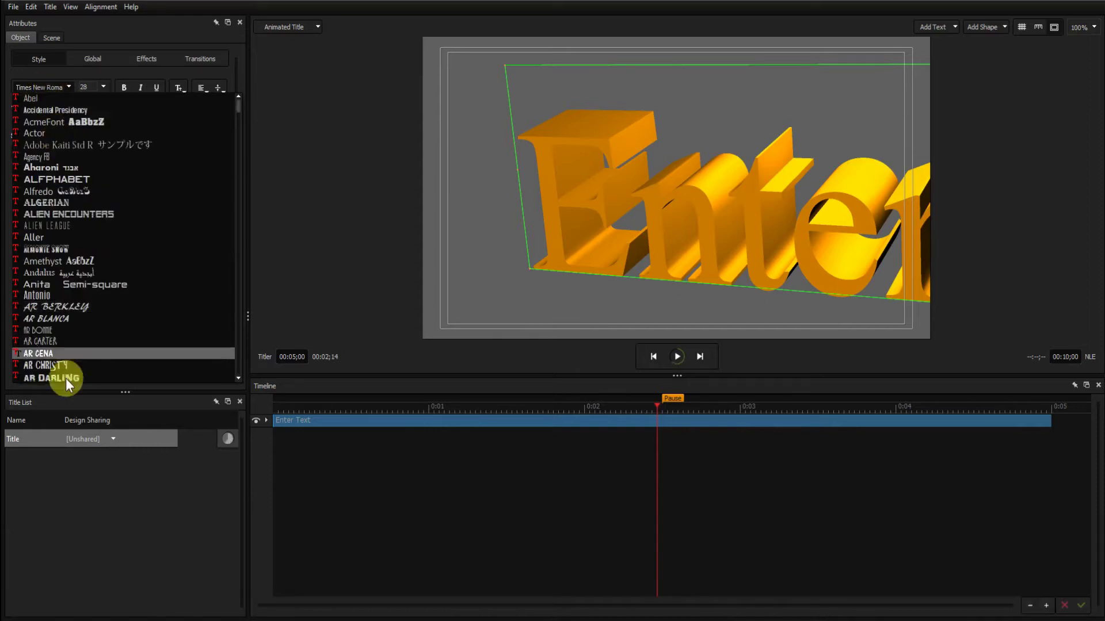
scroll(69, 342, "down", 1)
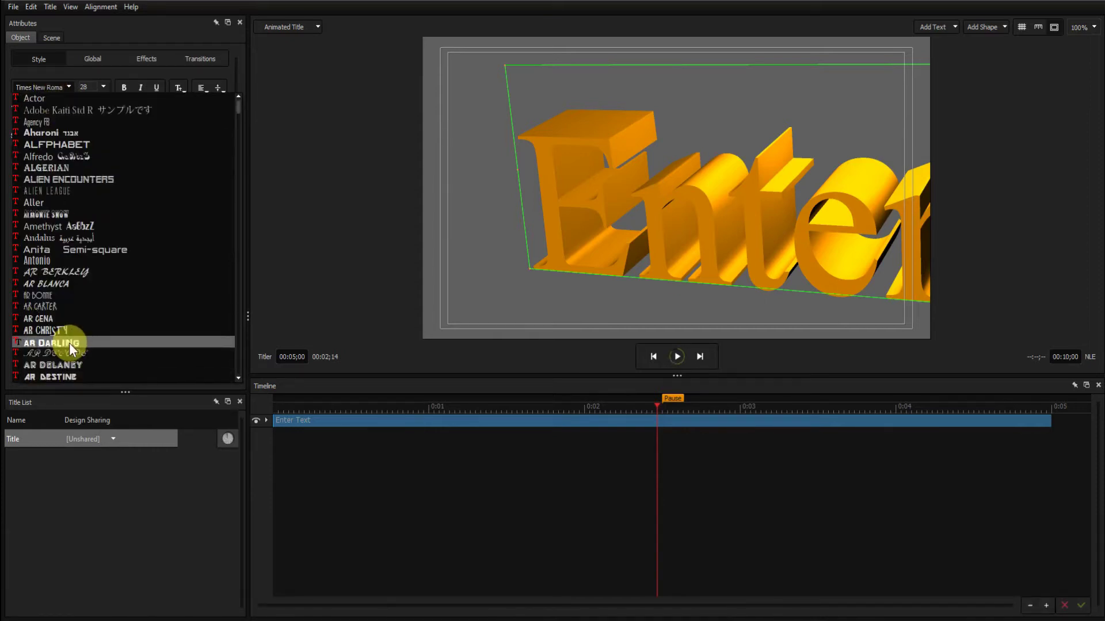
scroll(69, 343, "down", 2)
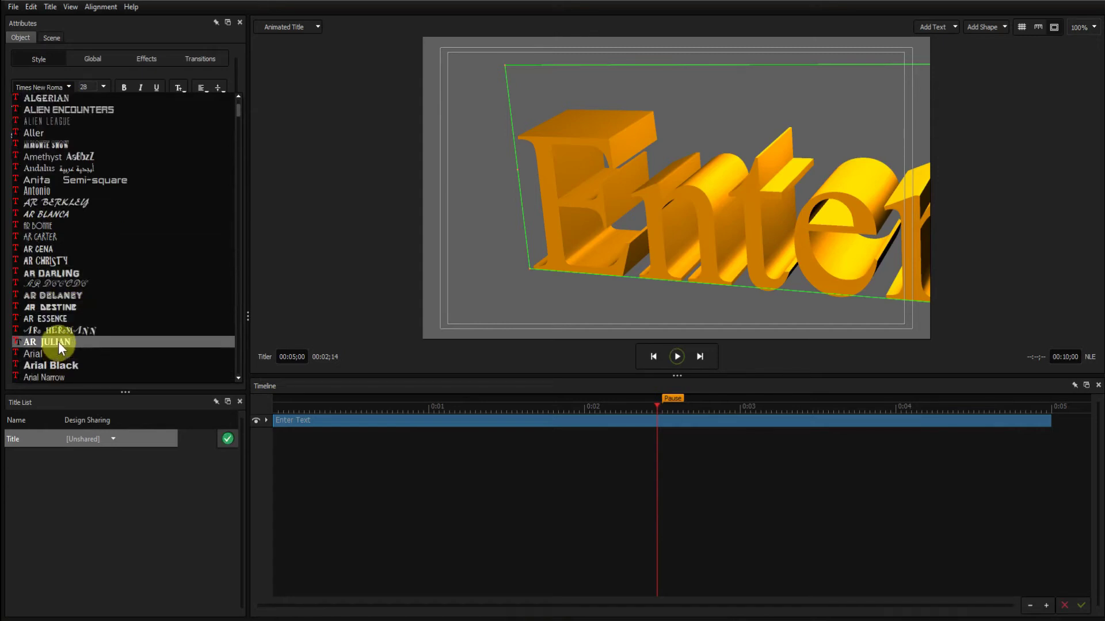
left_click(57, 342)
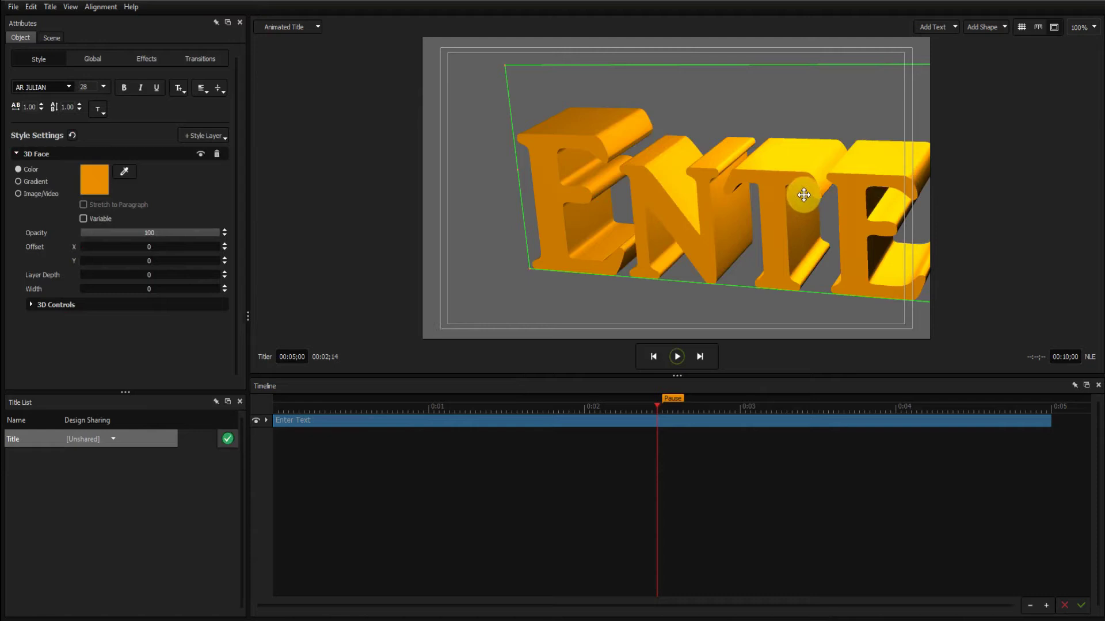
Move the title up-left, add an underline slab, and orbit to inspect it across ENTER and TEXT.
left_click_drag(801, 197, 606, 160)
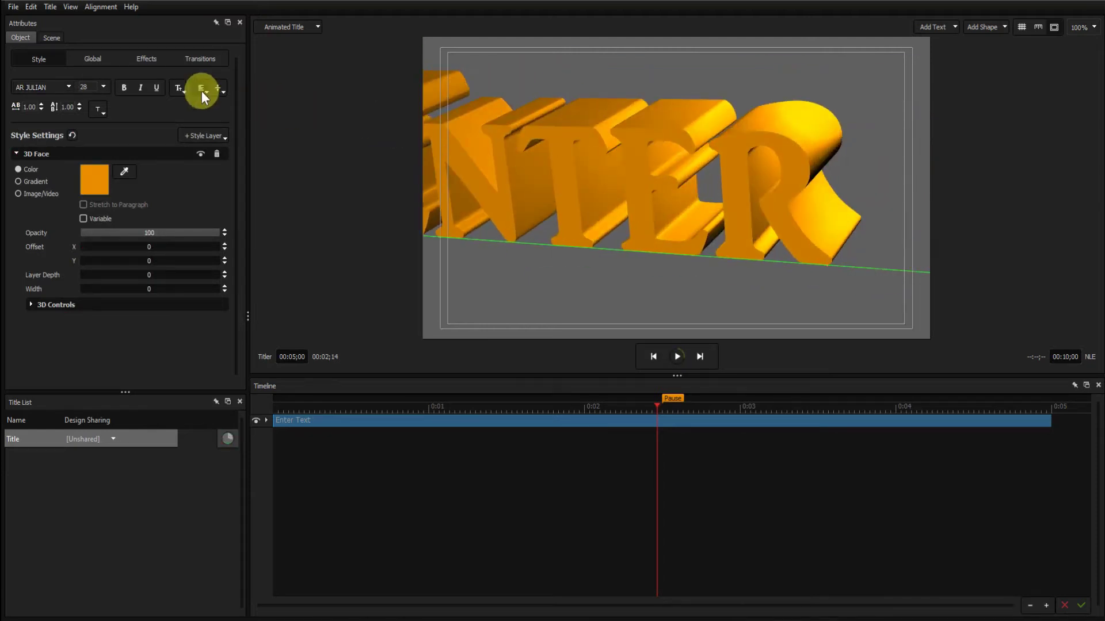
left_click(156, 87)
left_click_drag(719, 235, 579, 217)
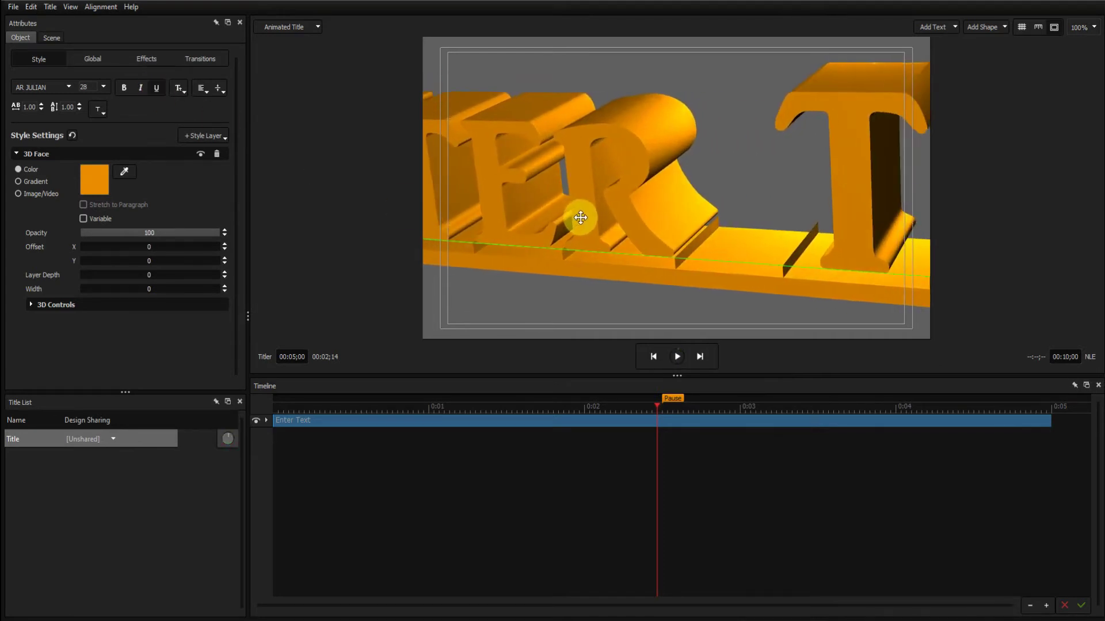
left_click_drag(735, 234, 589, 217)
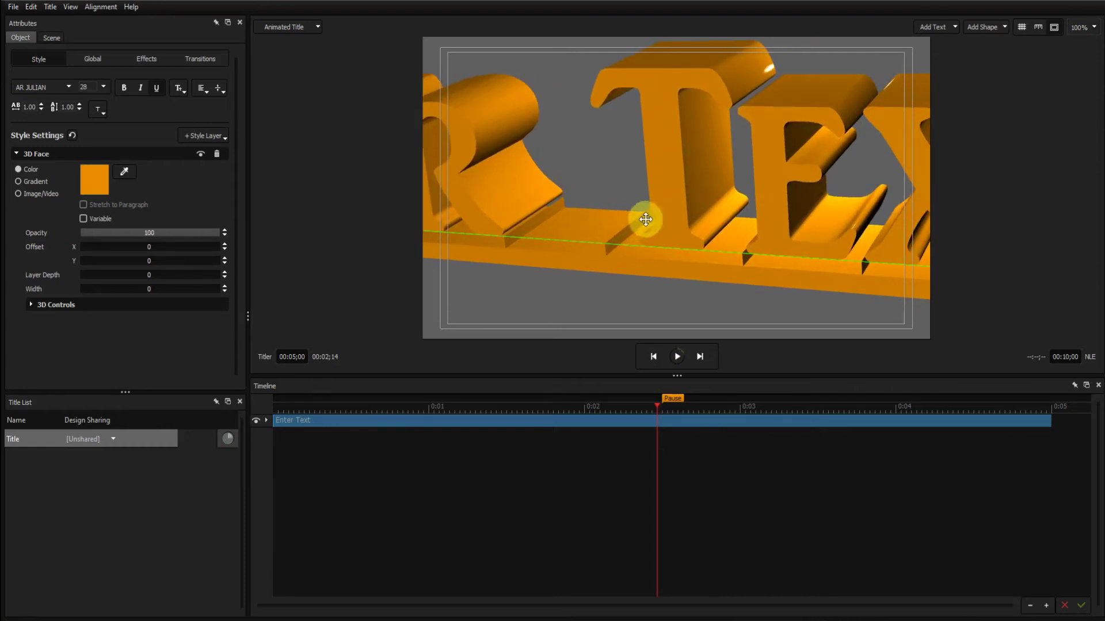
left_click_drag(527, 213, 806, 216)
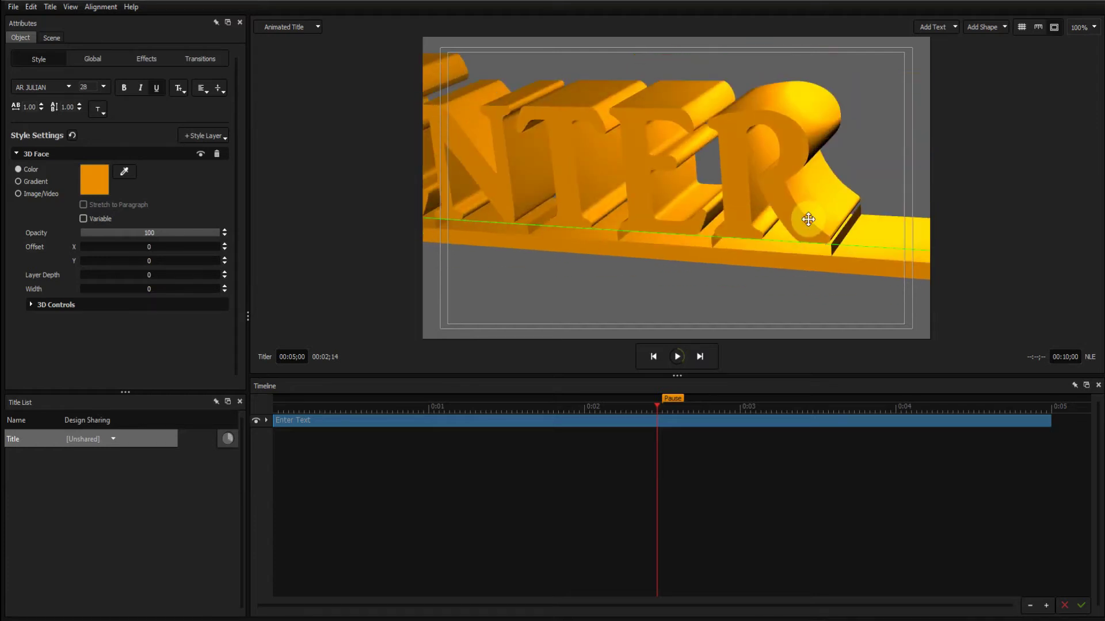
left_click_drag(740, 202, 792, 219)
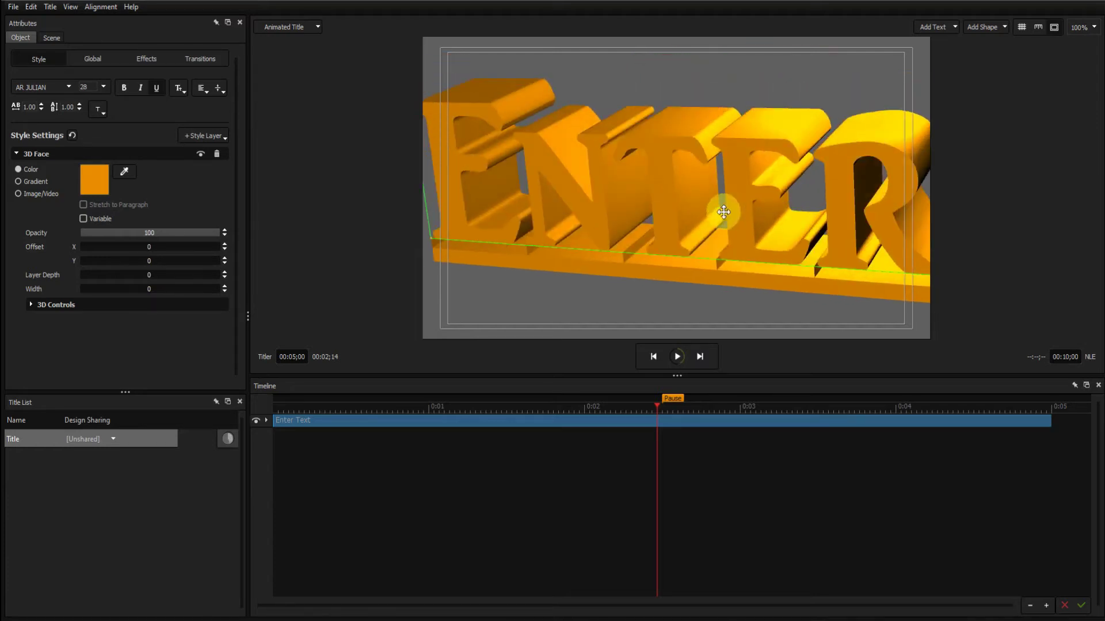
left_click_drag(722, 209, 603, 194)
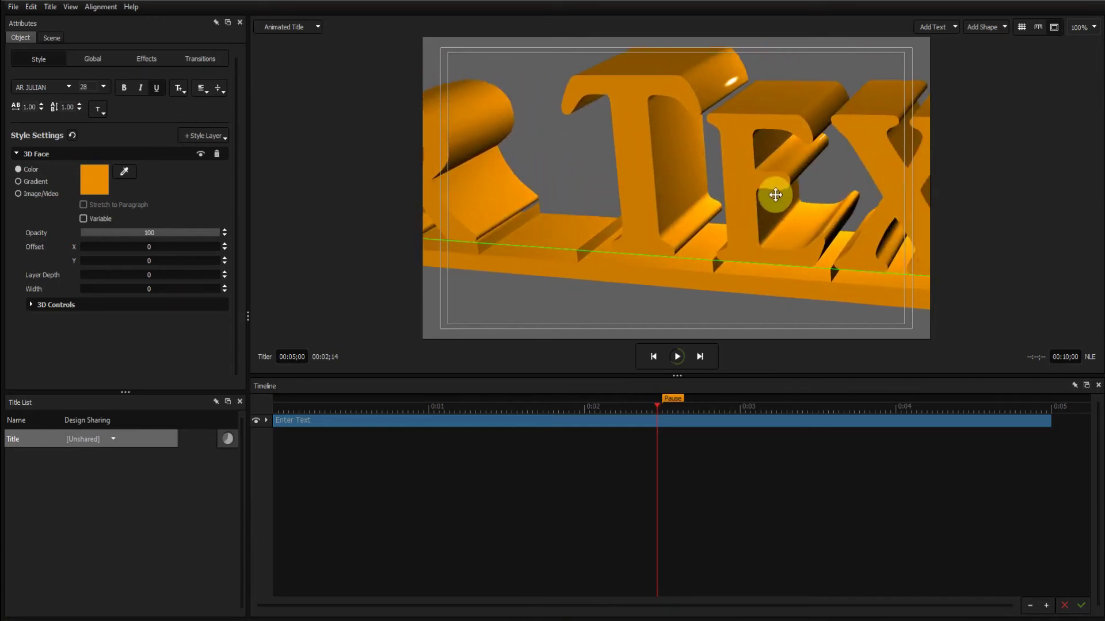
left_click_drag(775, 193, 540, 183)
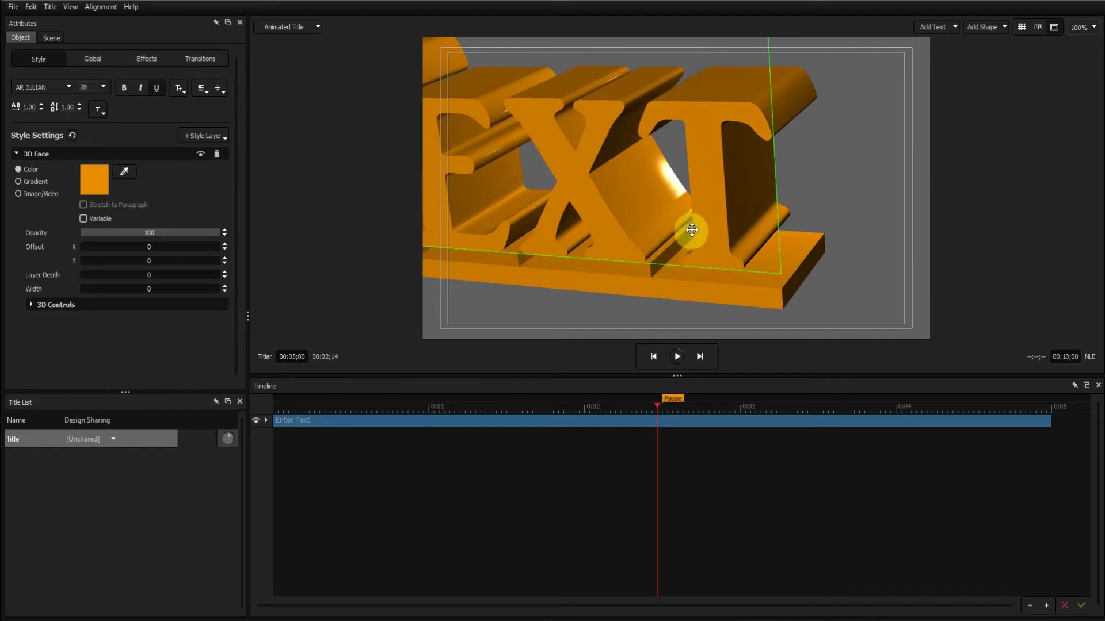
left_click_drag(609, 210, 809, 213)
left_click_drag(605, 178, 665, 207)
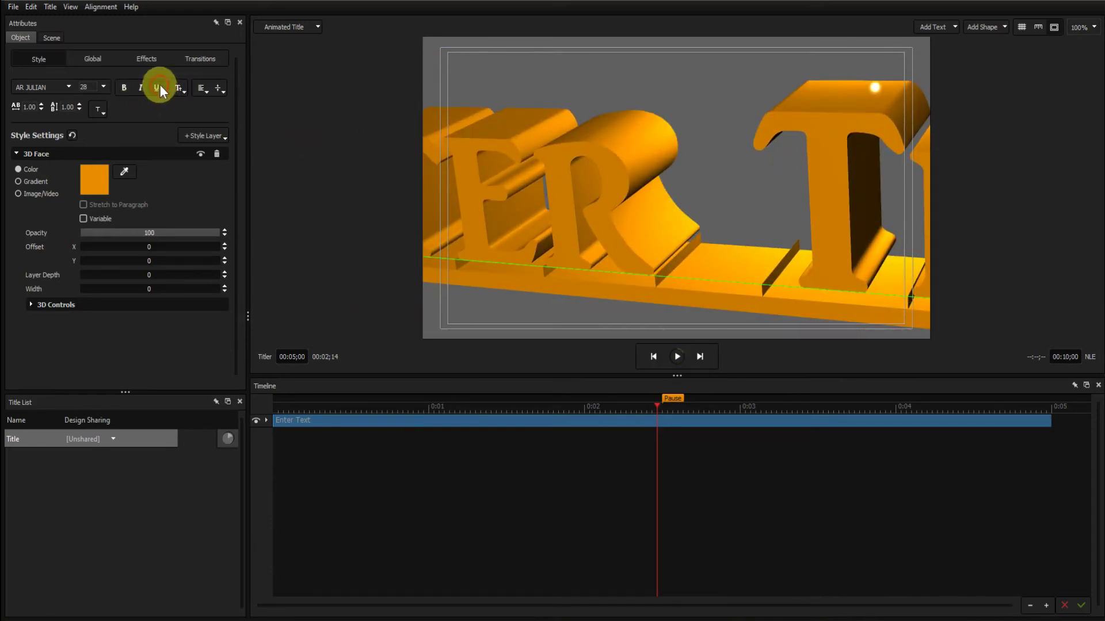
Turn the underline off and reveal the 3D Controls extrusion and bevel options.
left_click(159, 87)
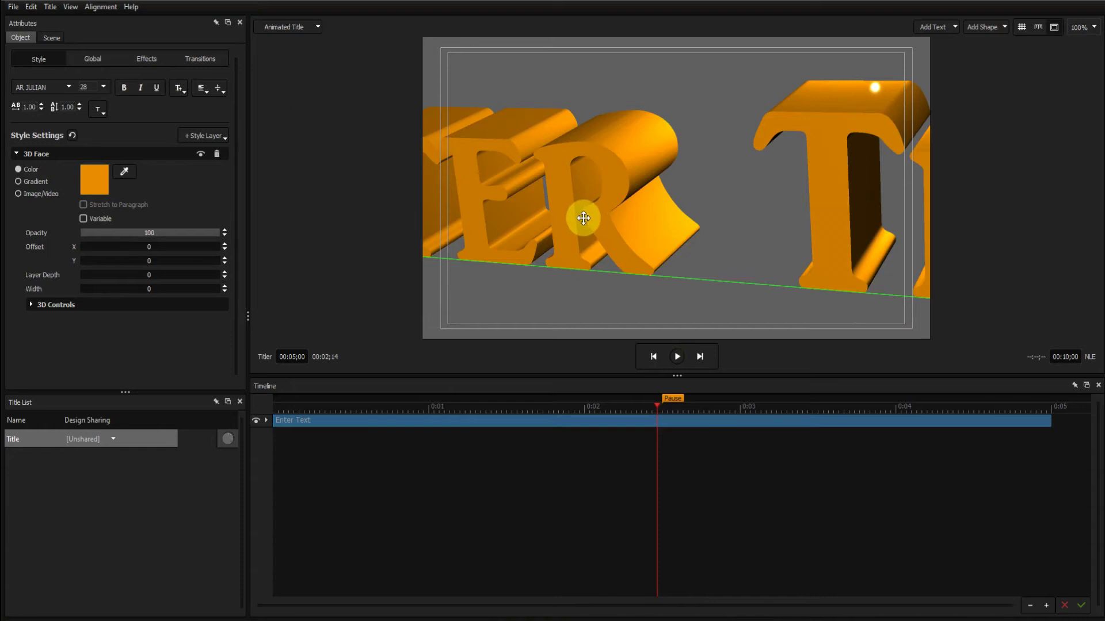
left_click(32, 305)
scroll(88, 306, "down", 2)
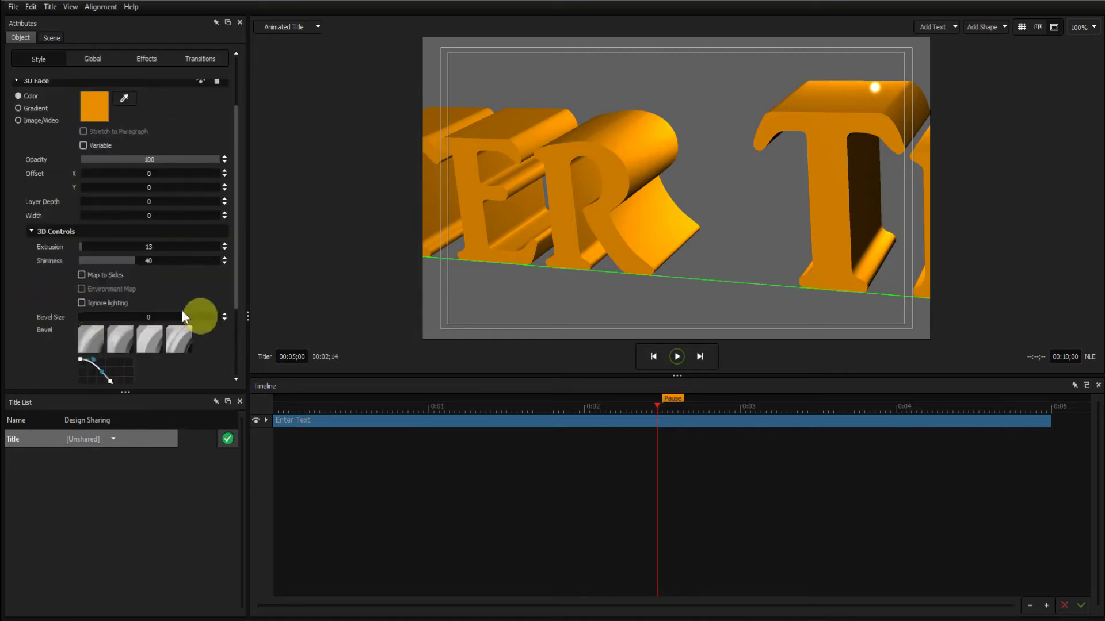
scroll(172, 307, "down", 3)
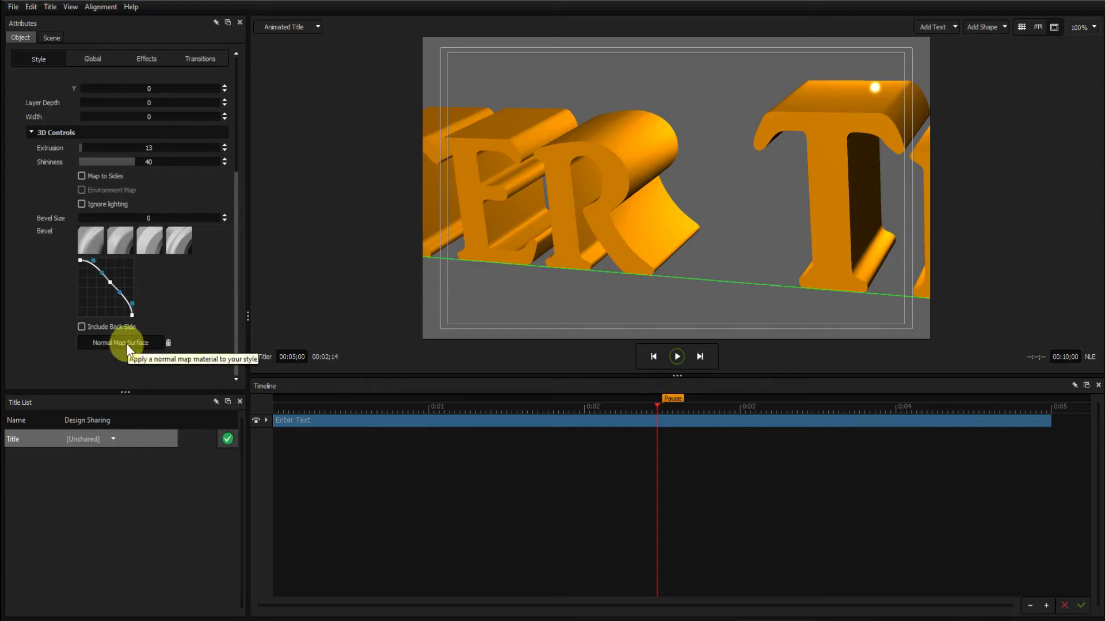
Apply Wood Torley_nm as the text's Normal Map Surface.
left_click(126, 344)
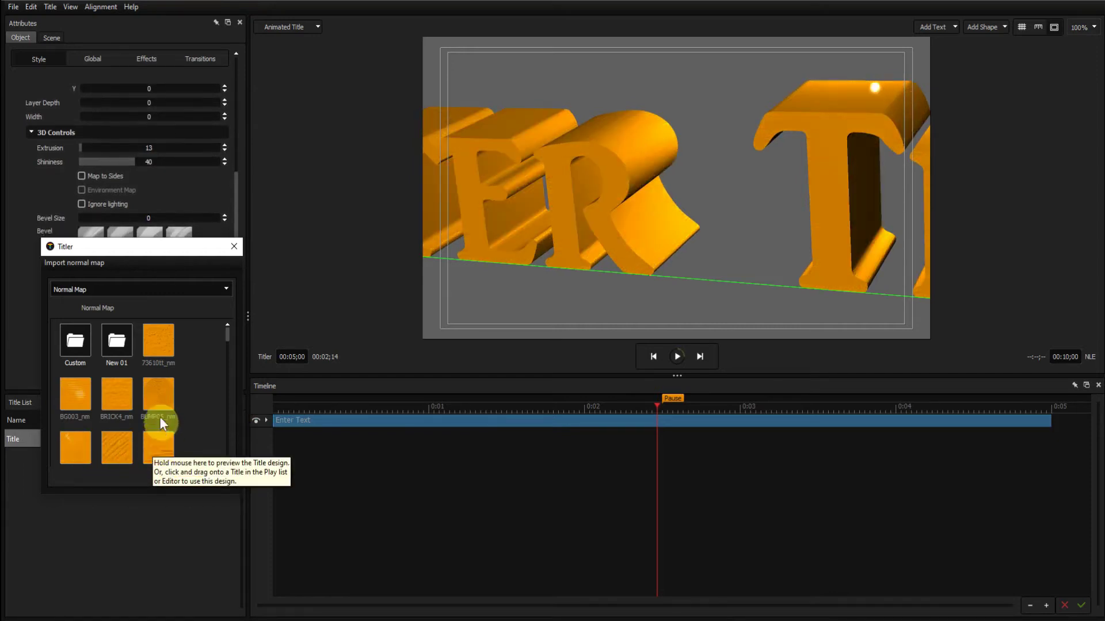
scroll(154, 400, "down", 3)
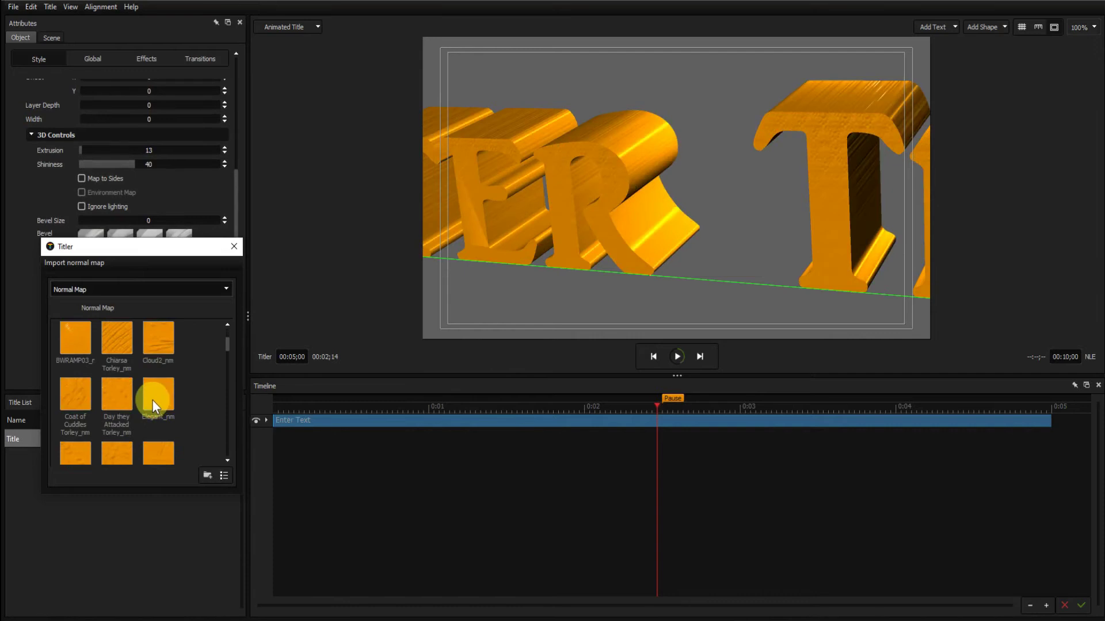
scroll(154, 401, "down", 3)
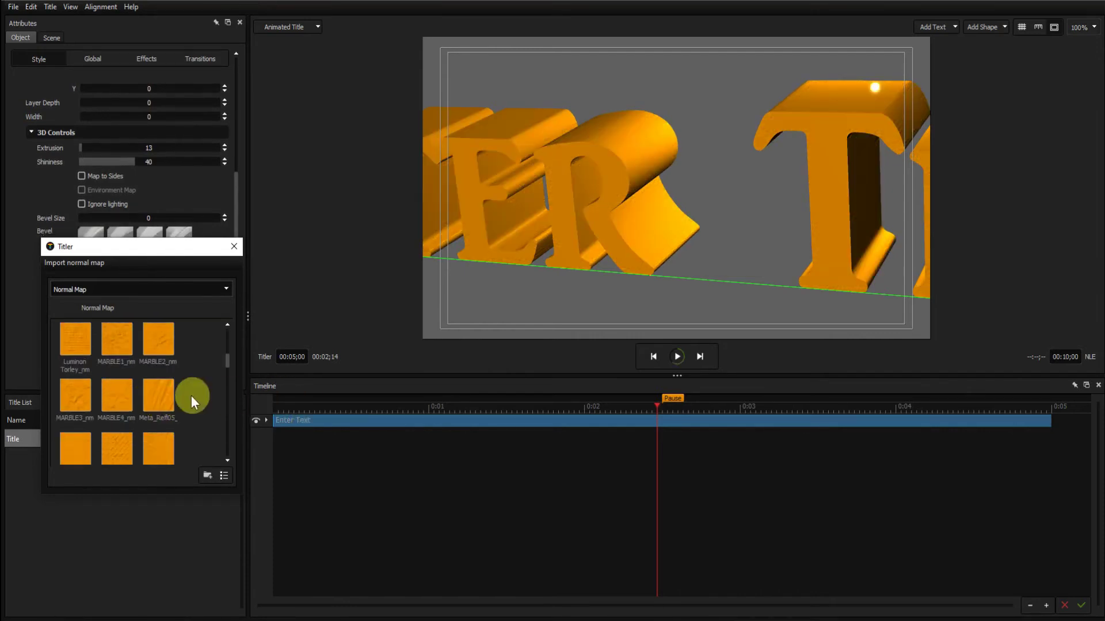
scroll(195, 393, "down", 3)
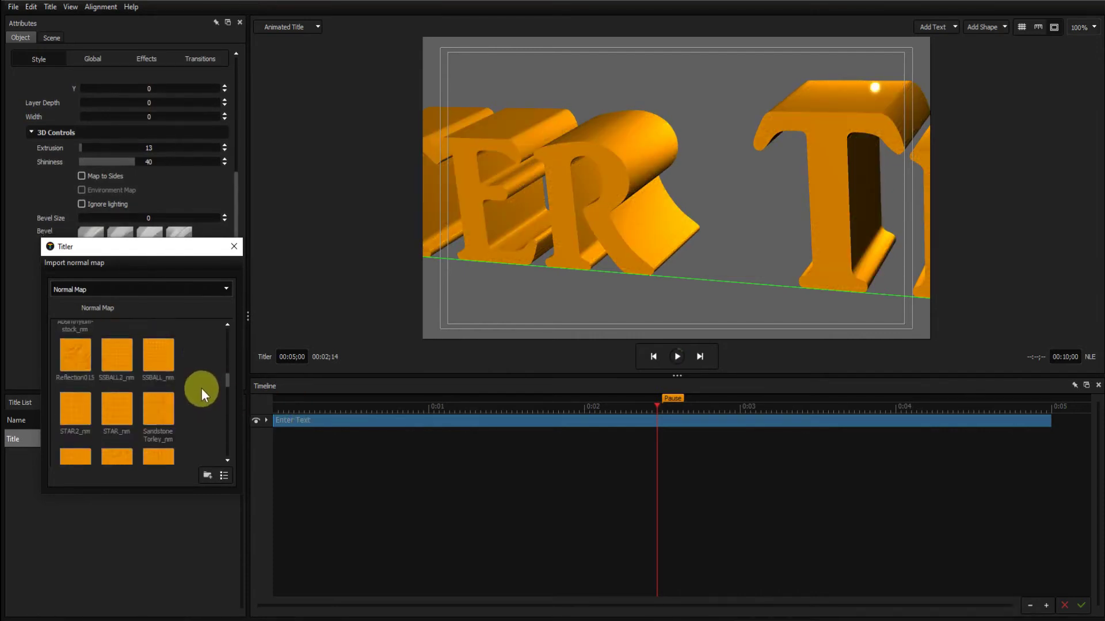
scroll(201, 388, "down", 3)
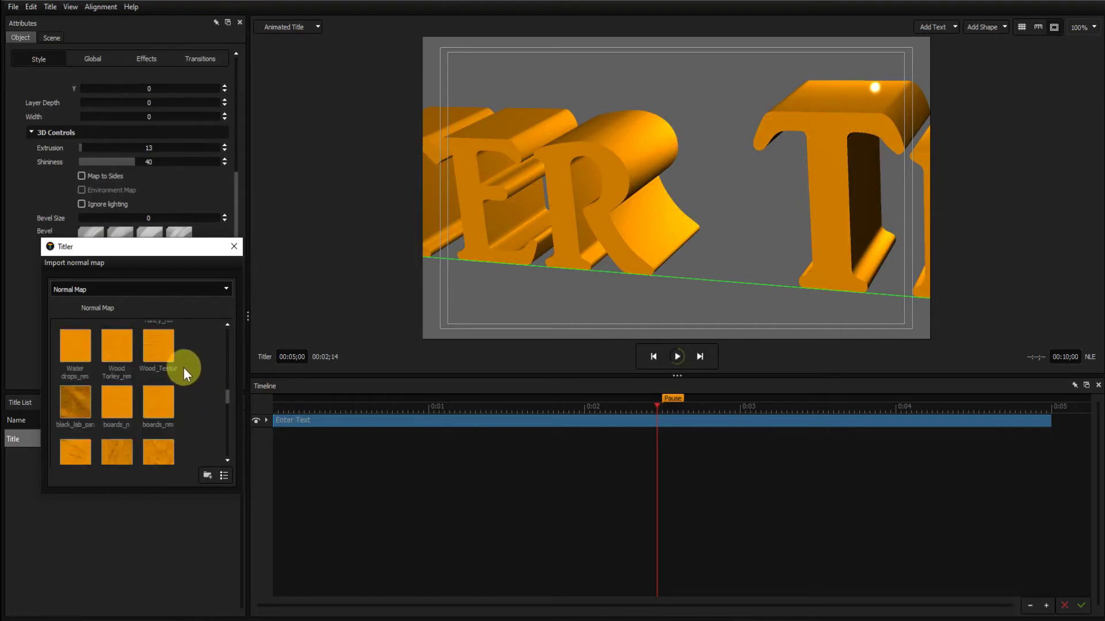
left_click(114, 352)
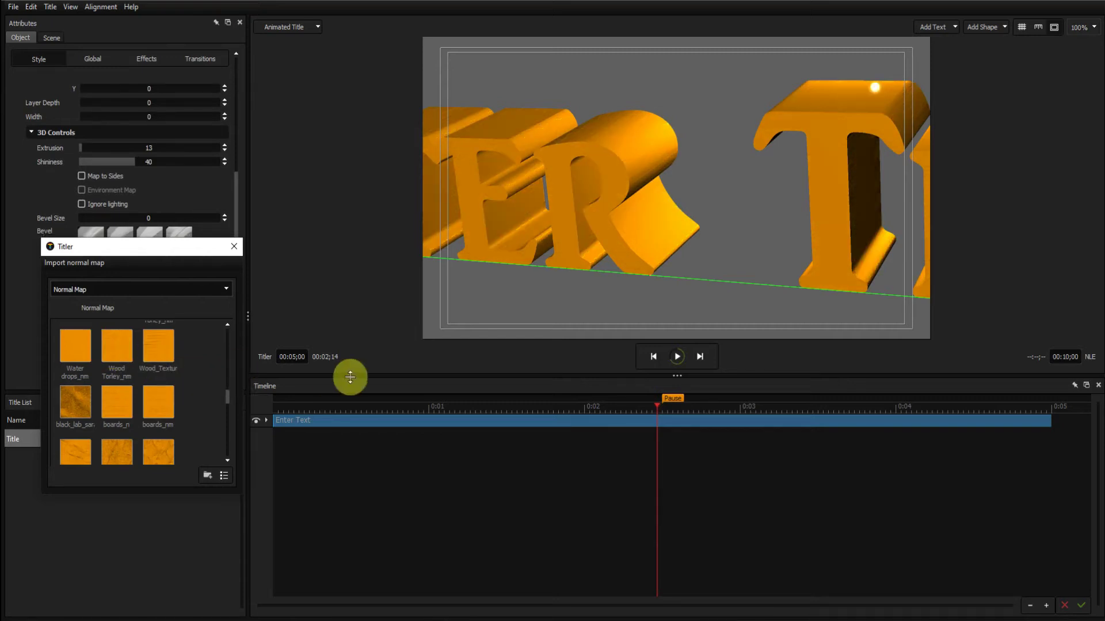
left_click(121, 345)
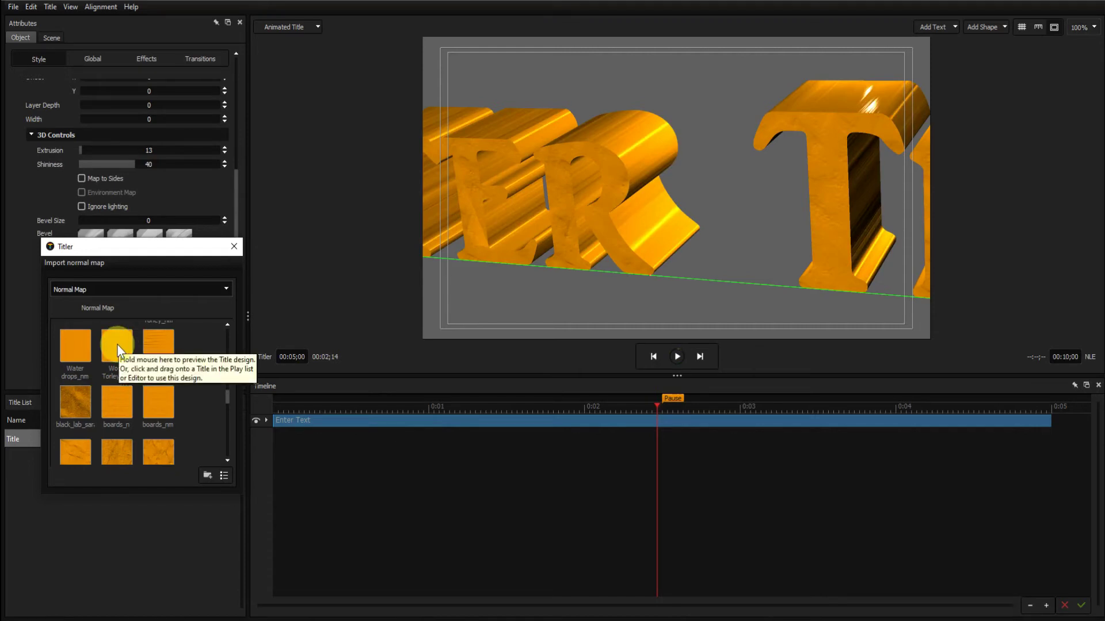
double_click(117, 344)
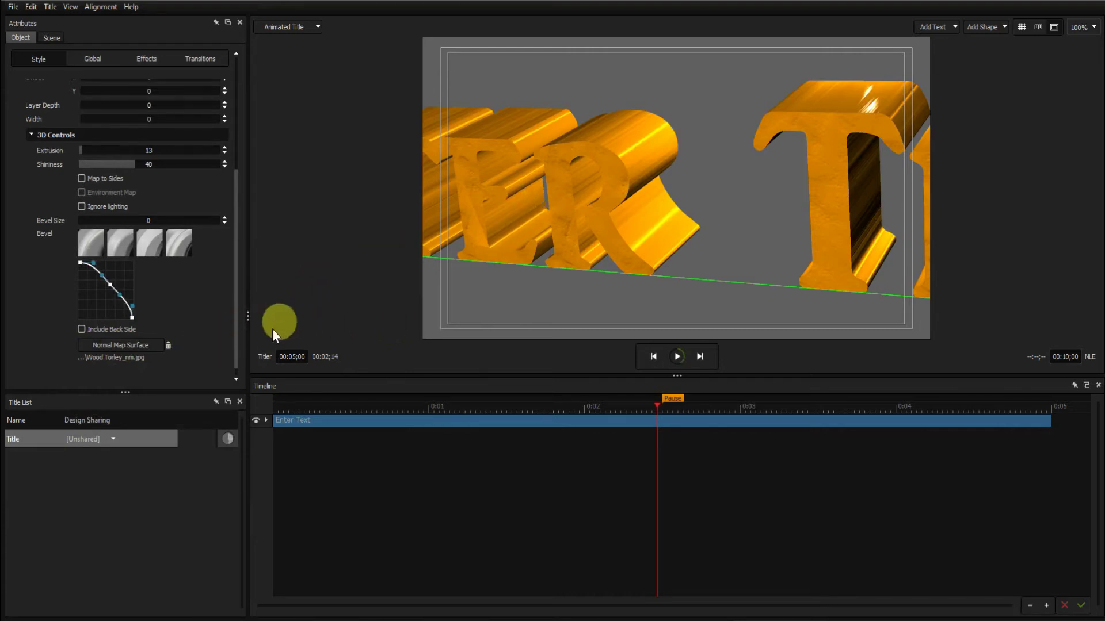
Clear the normal map, preview a crumpled map, then choose Wood Torley_nm again.
left_click(168, 345)
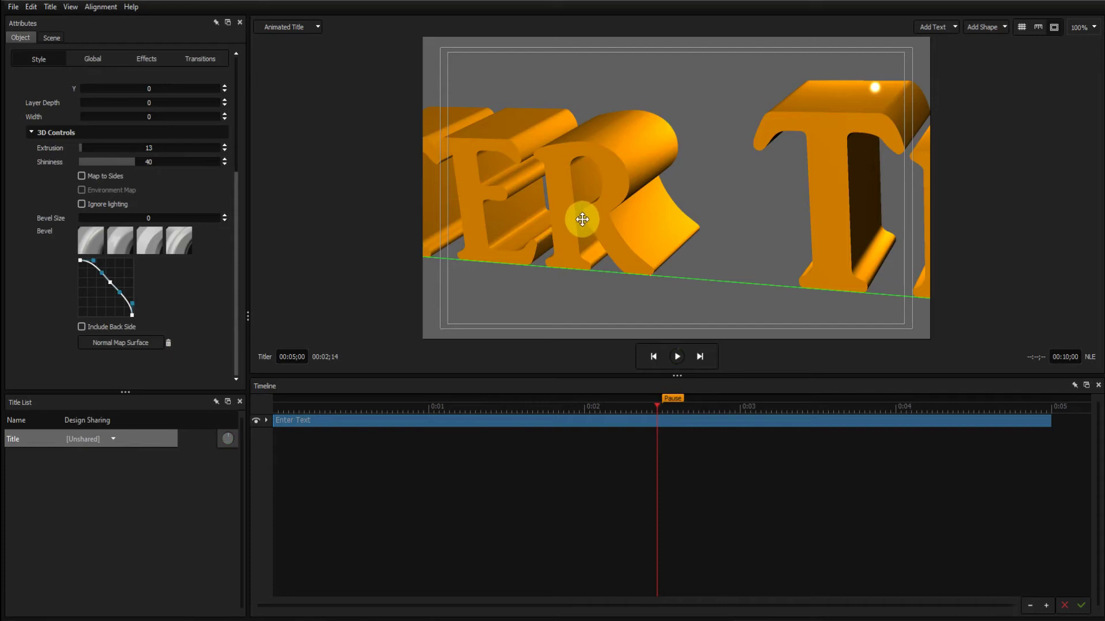
left_click(139, 342)
scroll(178, 364, "down", 1)
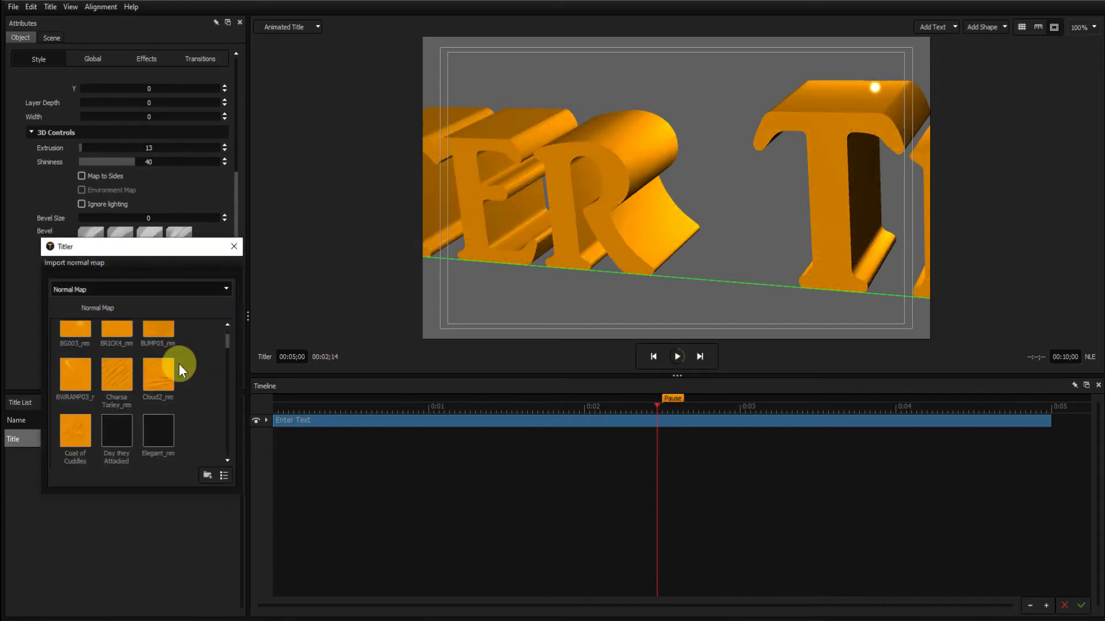
scroll(178, 364, "down", 3)
left_click(177, 364)
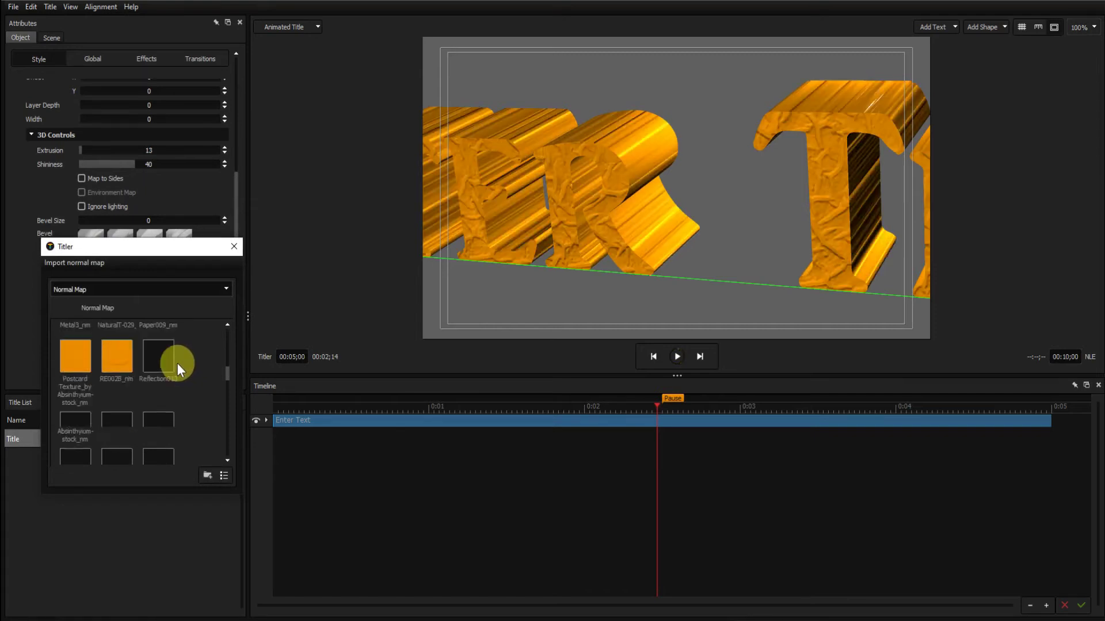
scroll(176, 363, "down", 4)
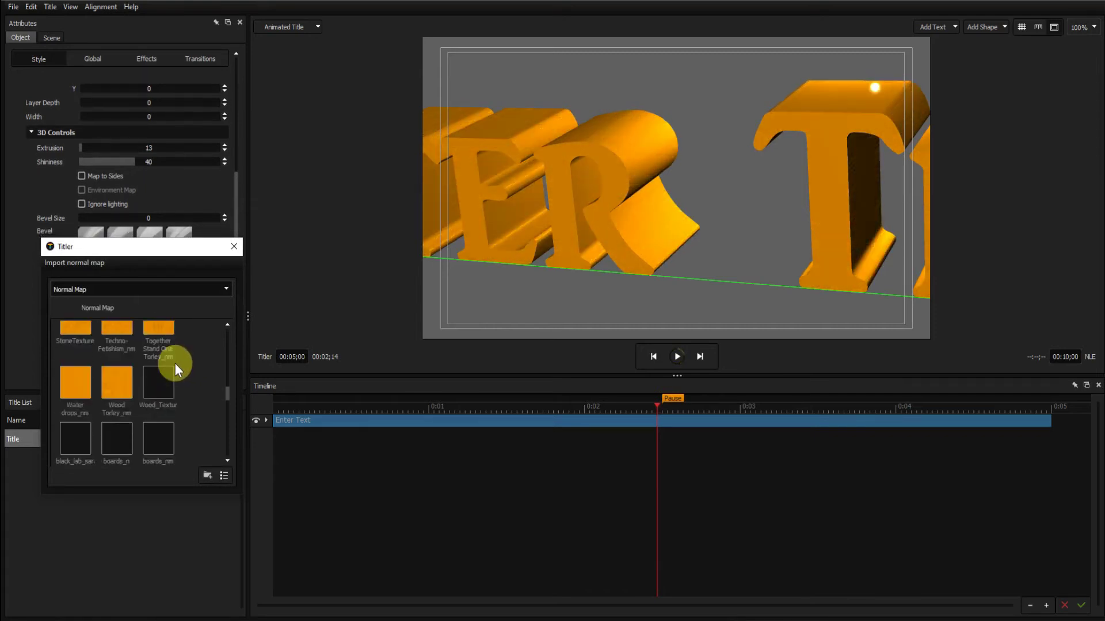
left_click(118, 384)
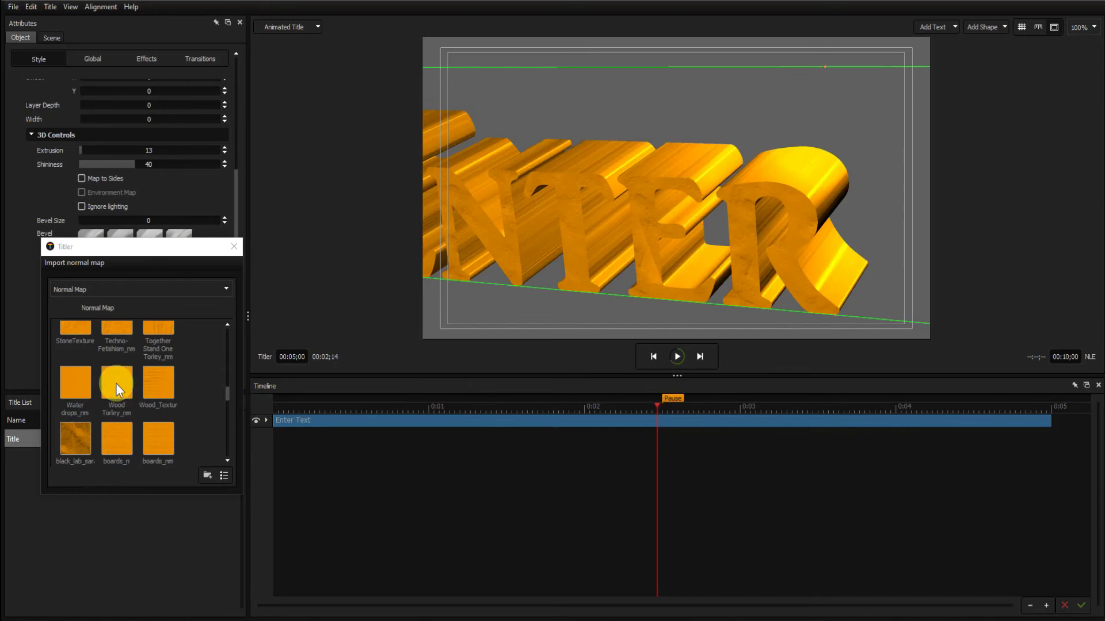
Slide the 3D title left within the preview frame.
left_click_drag(673, 213, 668, 180)
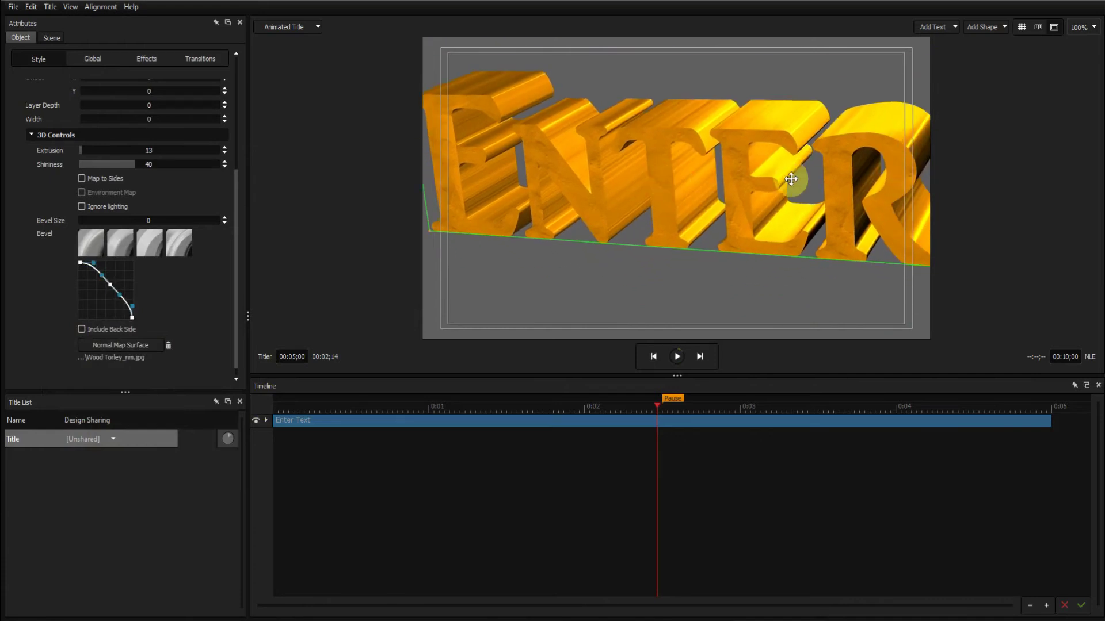
left_click_drag(791, 179, 723, 180)
left_click_drag(796, 180, 759, 189)
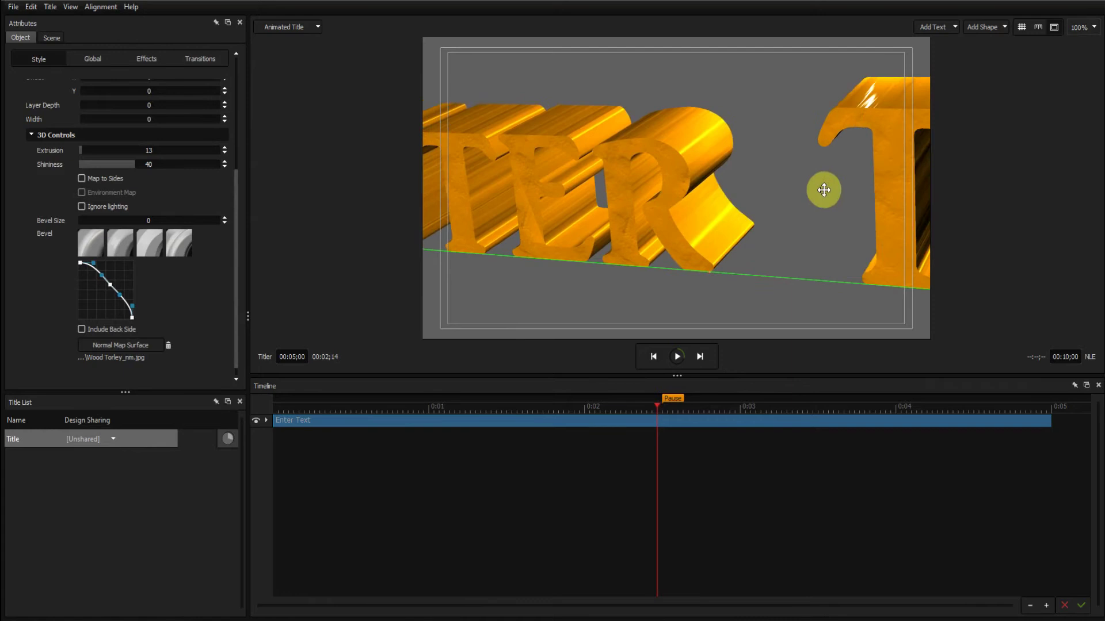
Enable Map to Sides for the wood grain and drag the title so ENTER is fully in frame.
left_click(81, 178)
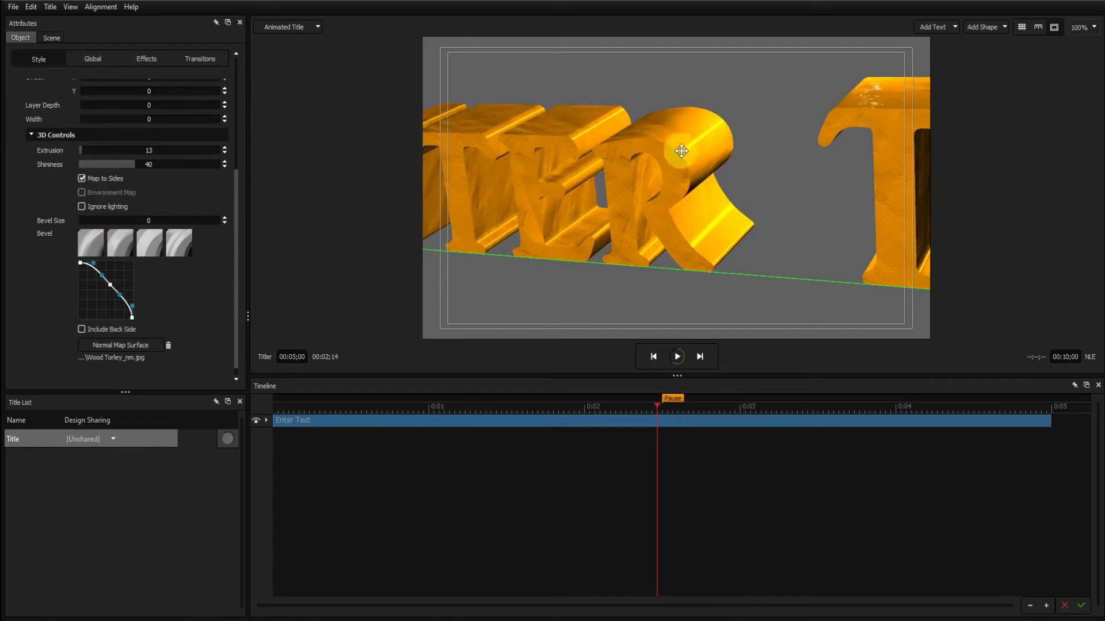
left_click_drag(666, 155, 698, 172)
left_click_drag(545, 153, 734, 182)
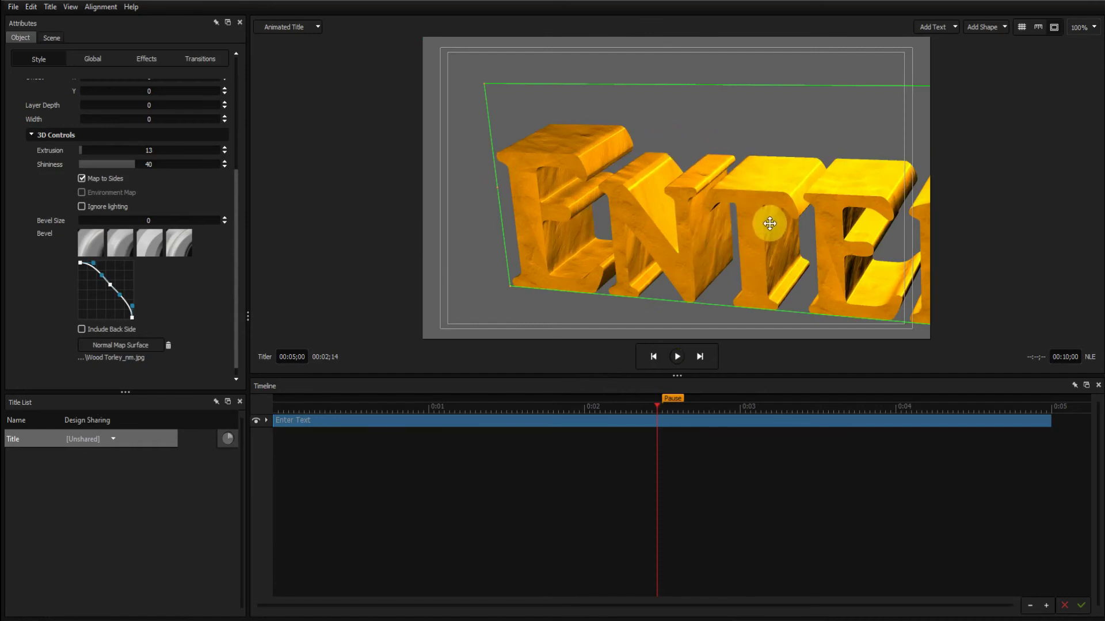
left_click_drag(769, 224, 820, 206)
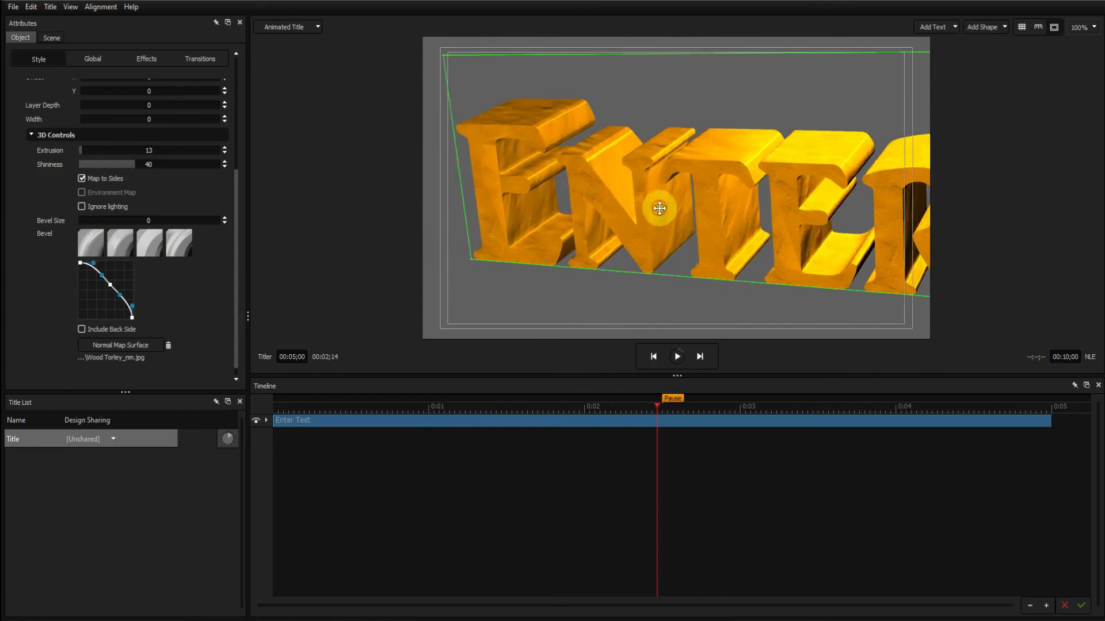
left_click_drag(659, 208, 685, 222)
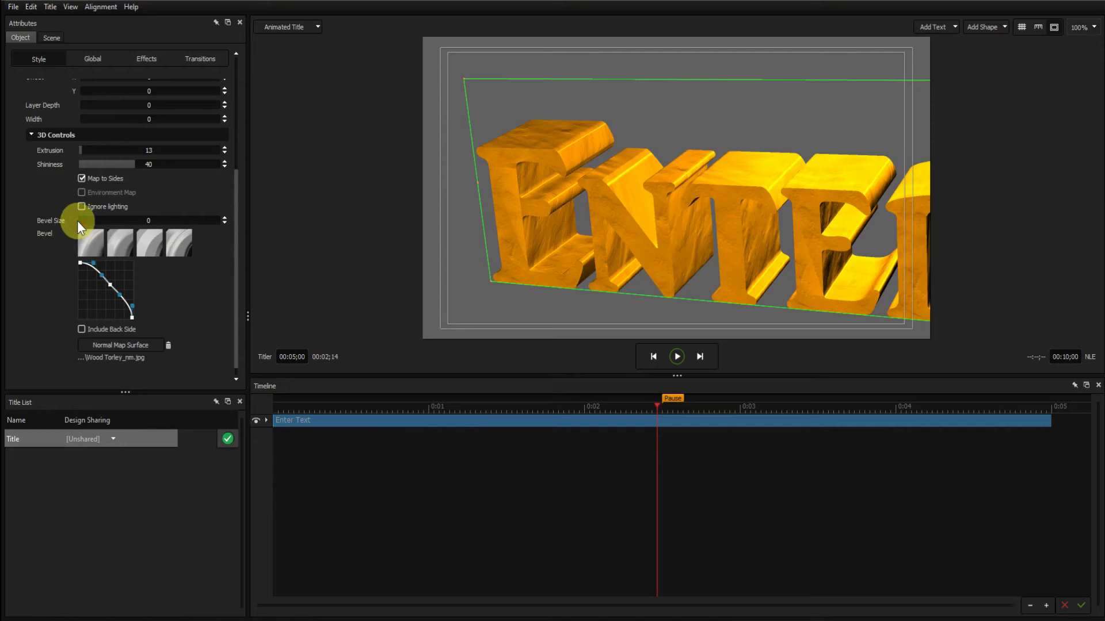
Set the wood-textured letters' Bevel Size in 3D Controls to 0.13.
left_click_drag(81, 221, 102, 222)
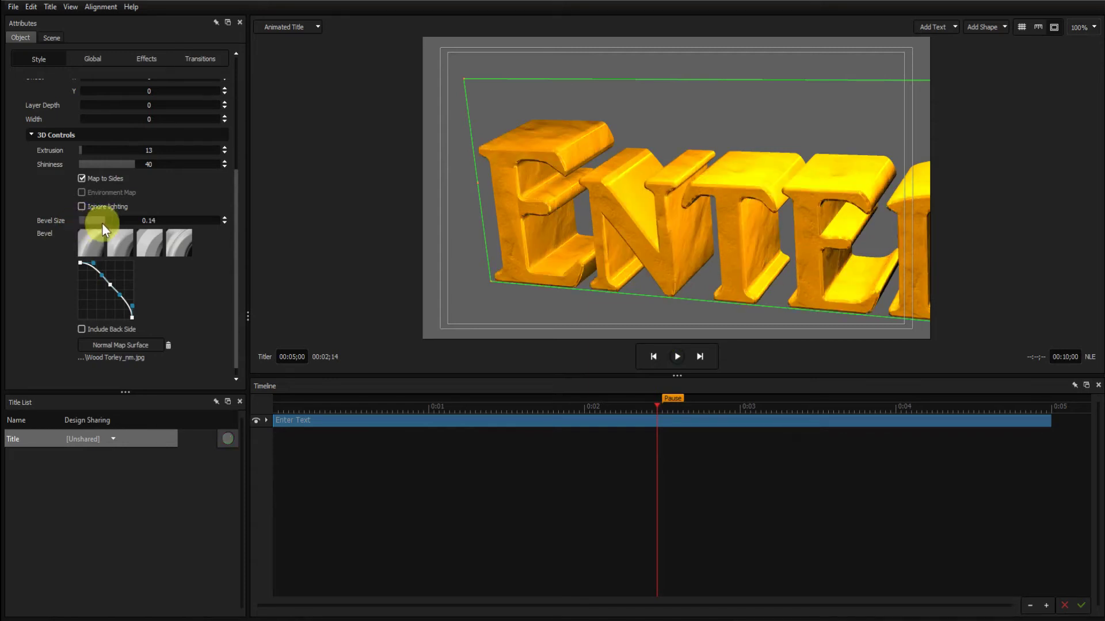
mouse_move(98, 219)
left_mouse_down()
mouse_move(88, 219)
mouse_move(117, 219)
left_mouse_up()
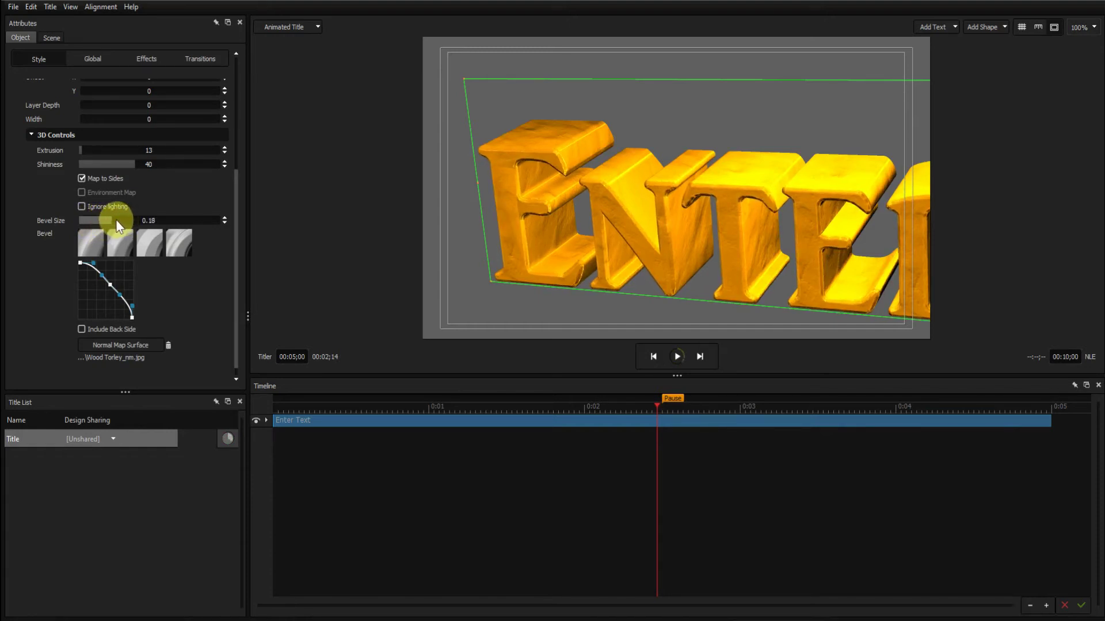
left_click_drag(116, 219, 116, 219)
mouse_move(119, 219)
left_mouse_down()
mouse_move(229, 220)
mouse_move(105, 221)
left_mouse_up()
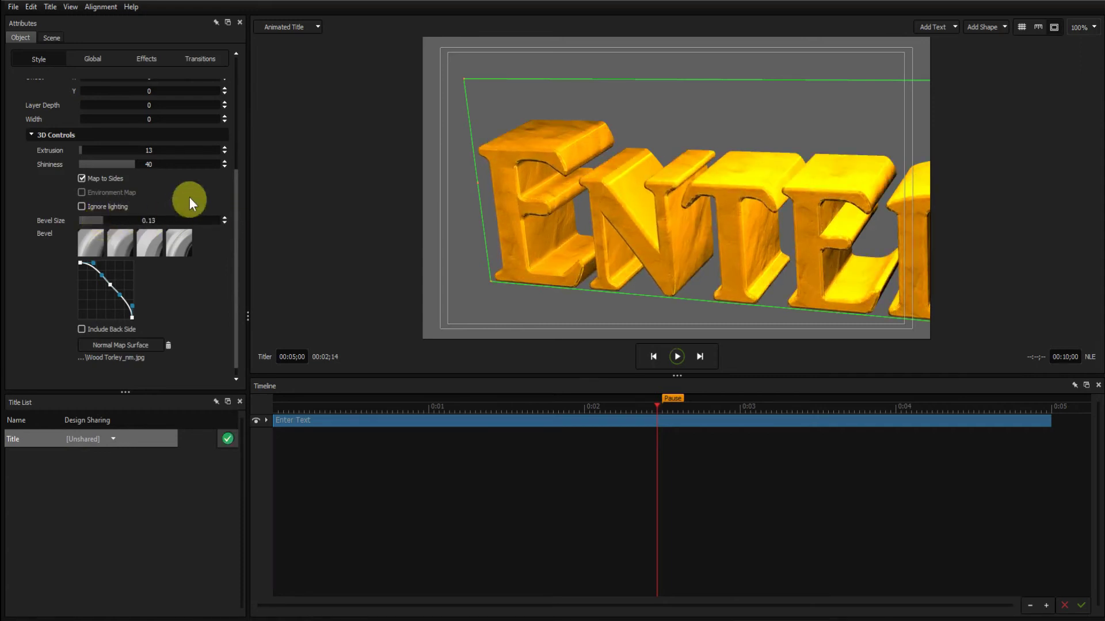
Scale the 3D title uniformly to 89.1 on X, Y and Z.
left_click(84, 58)
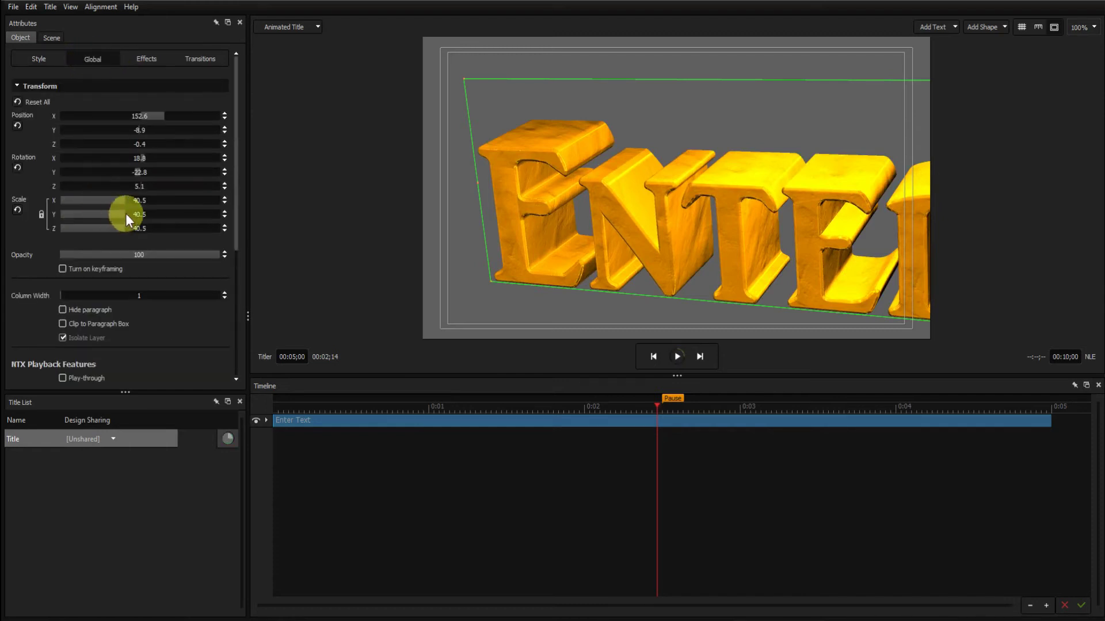
left_click_drag(125, 213, 281, 208)
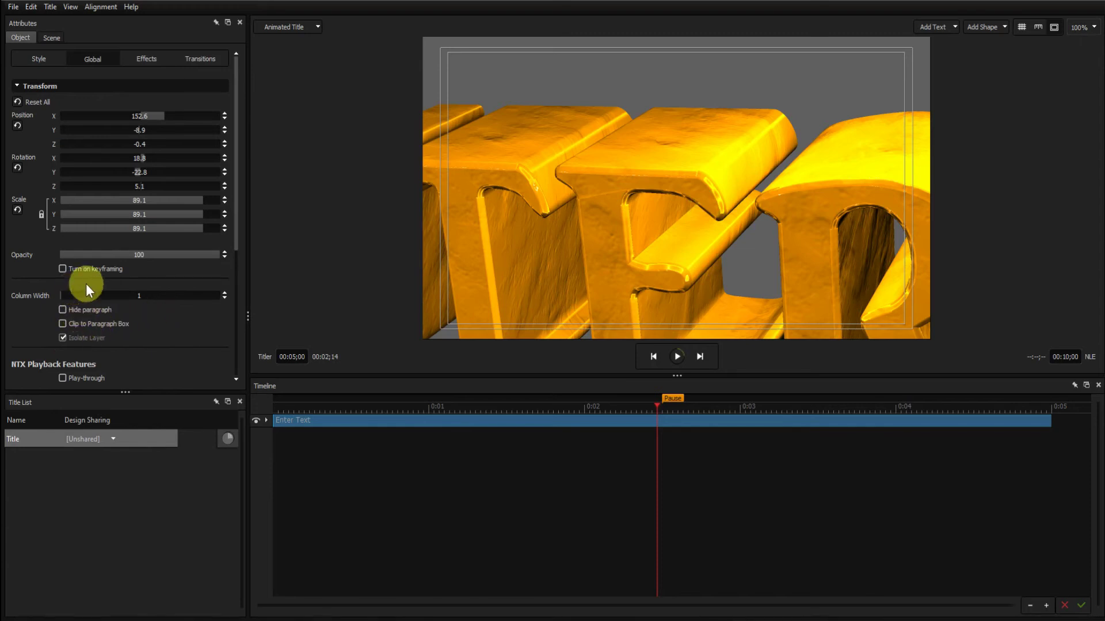
Try the arc, straight and other Bevel presets, finishing on the convex rounded first preset.
left_click(44, 60)
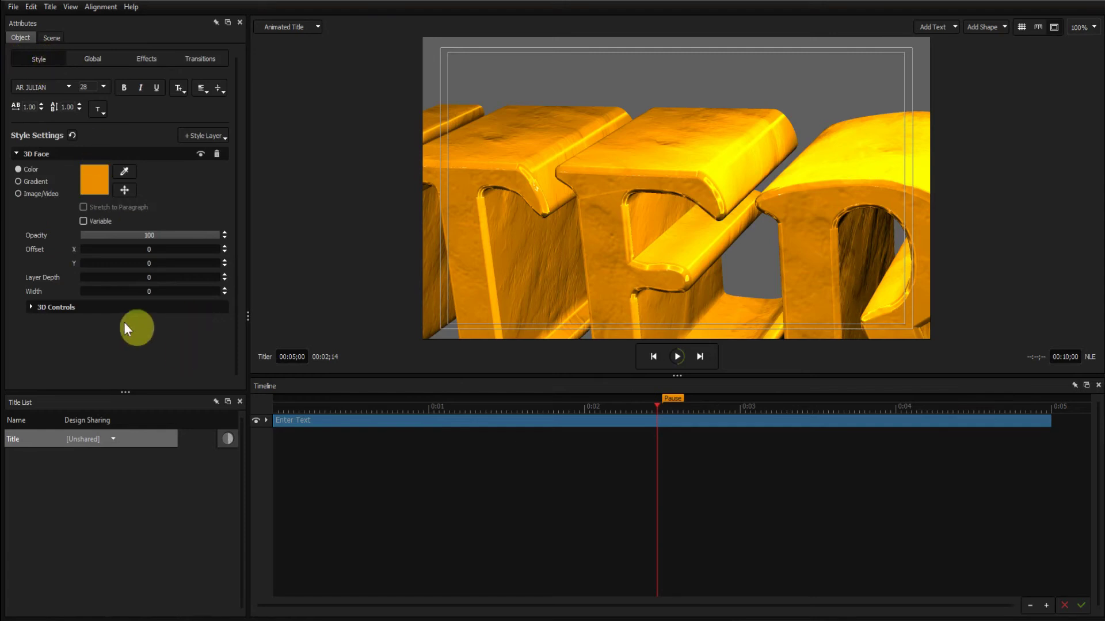
left_click(32, 307)
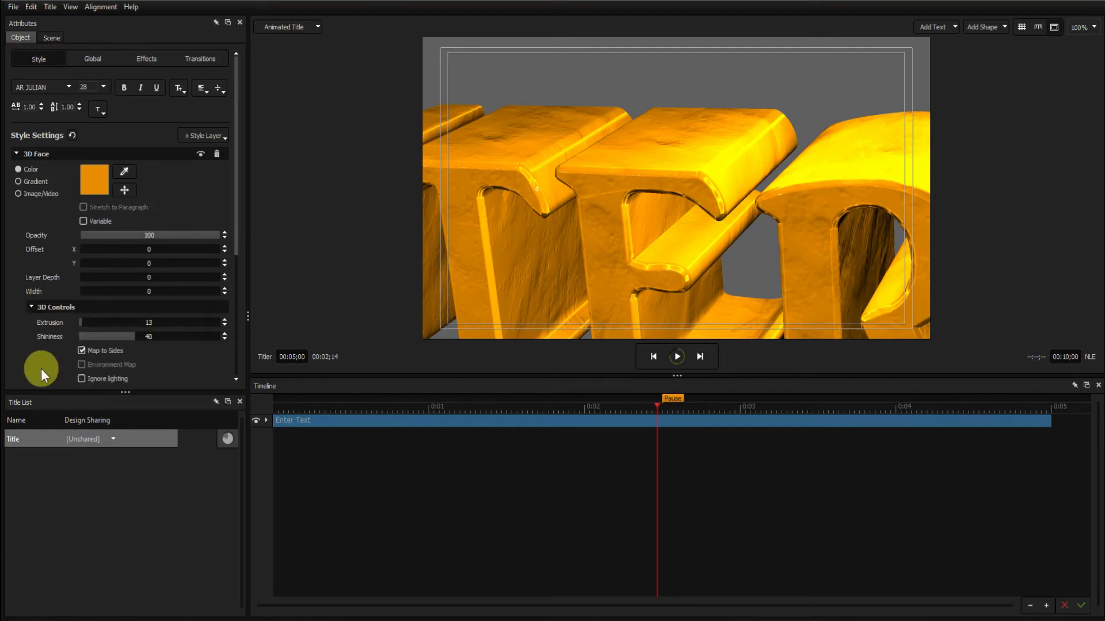
scroll(40, 368, "down", 3)
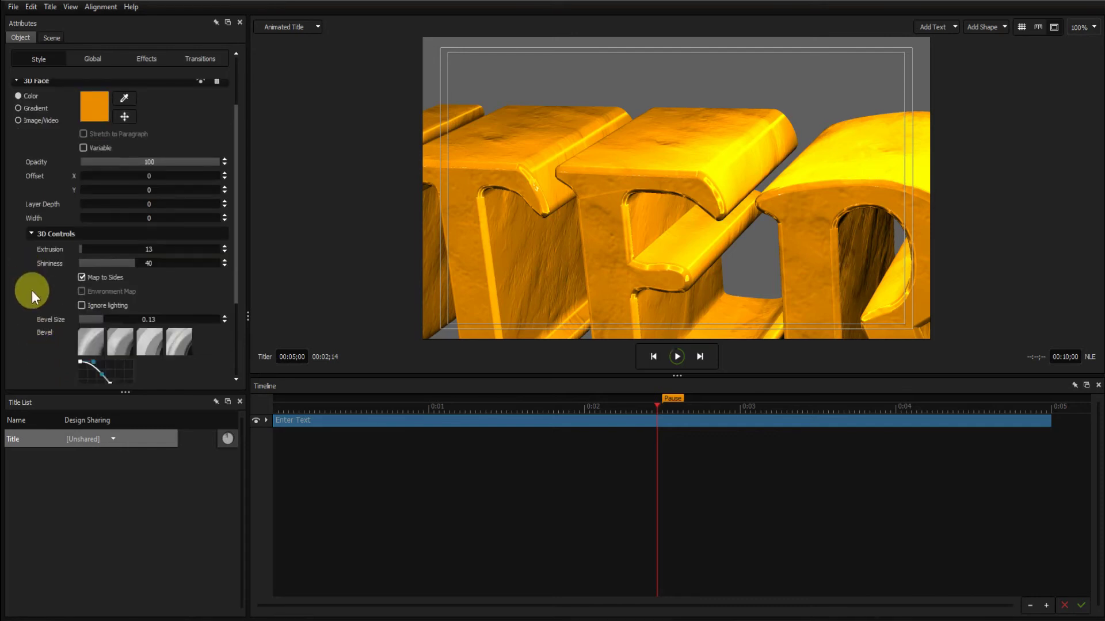
scroll(32, 291, "down", 3)
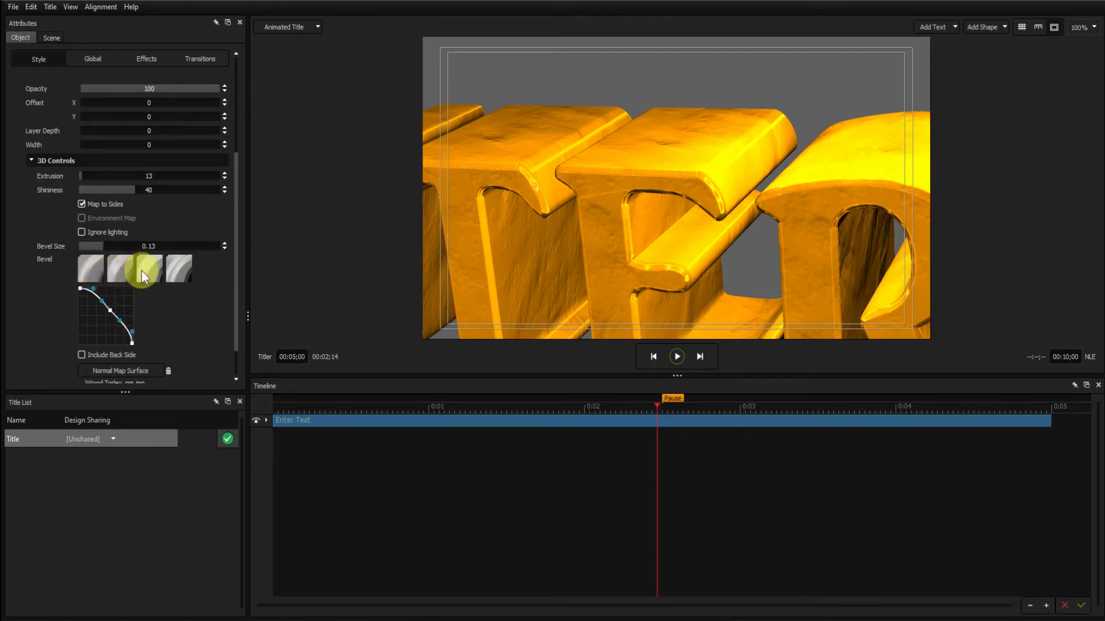
left_click(183, 267)
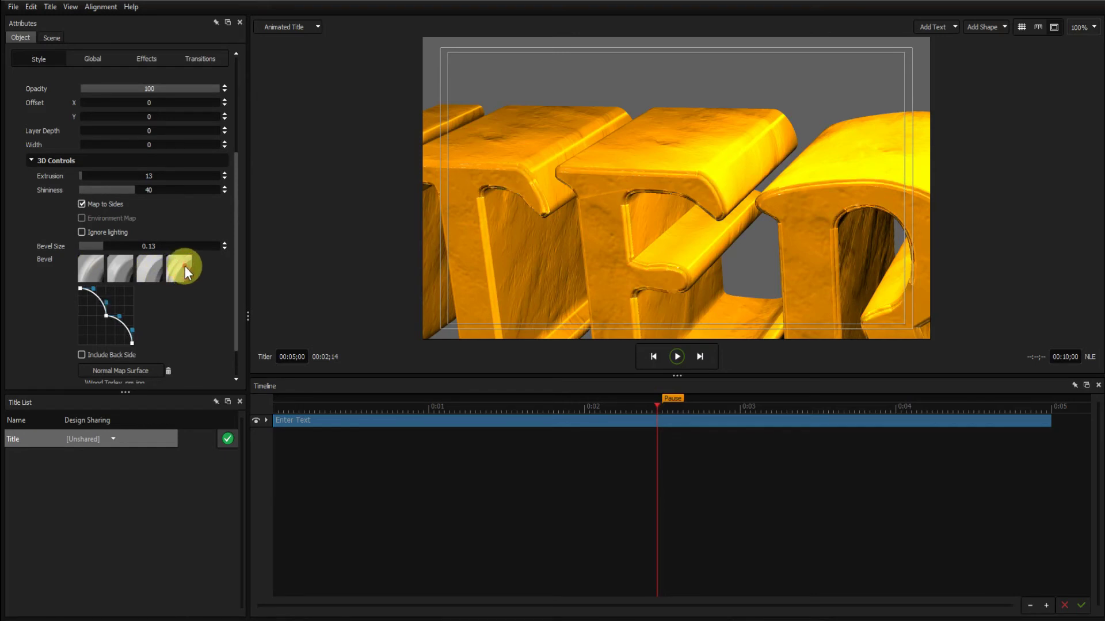
left_click(153, 267)
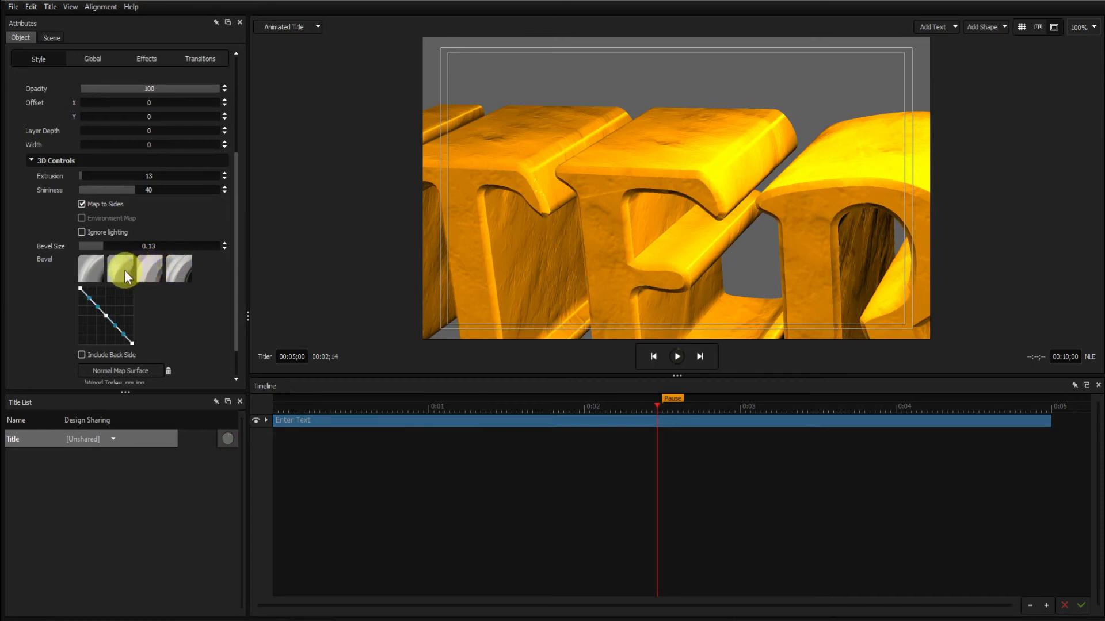
left_click(124, 270)
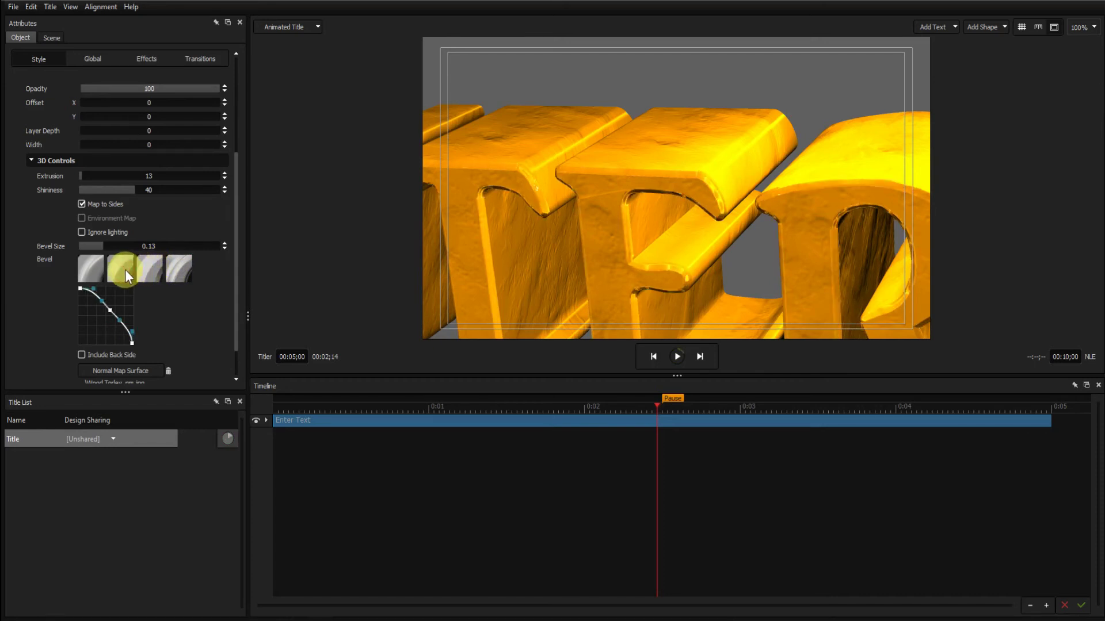
left_click(90, 266)
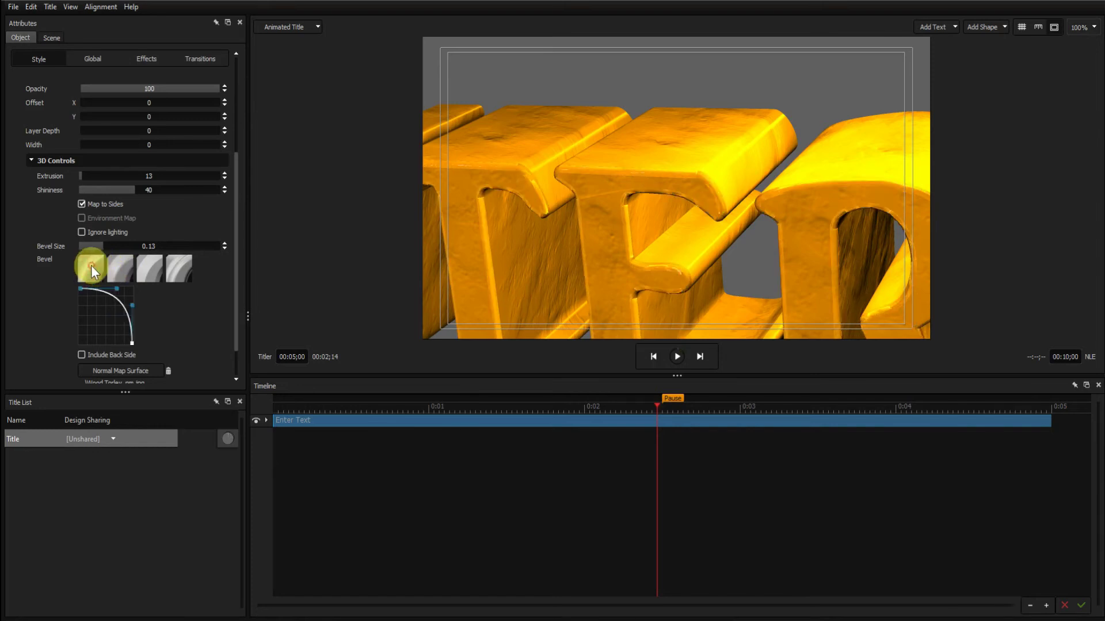
Reset the bevel curve and drag its control points into a custom S-shaped profile.
double_click(117, 299)
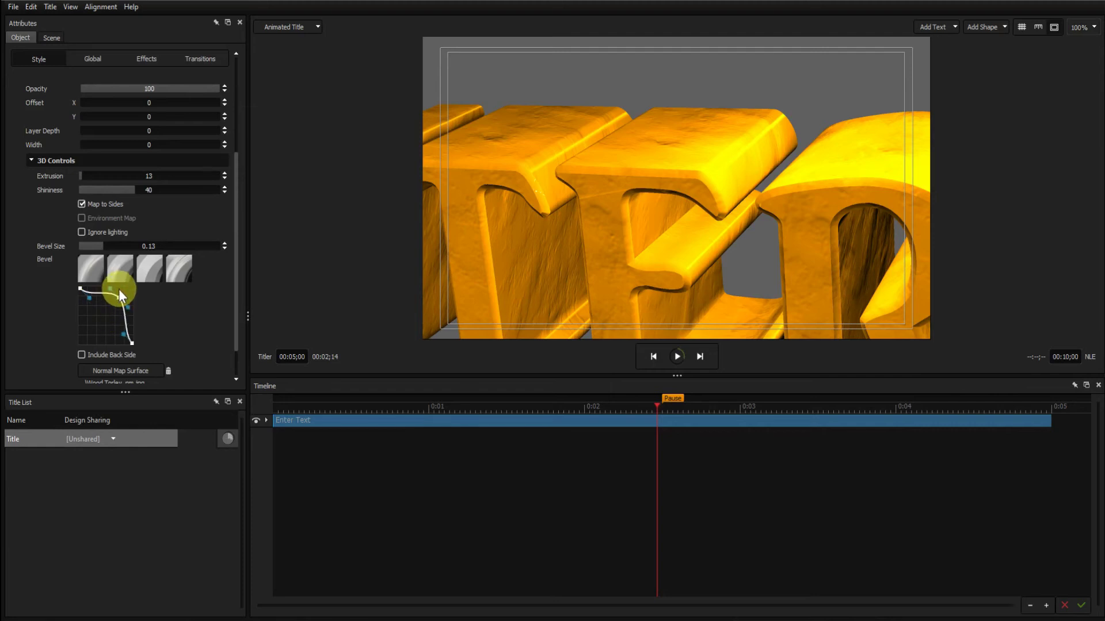
left_click_drag(119, 290, 118, 333)
left_click(88, 302)
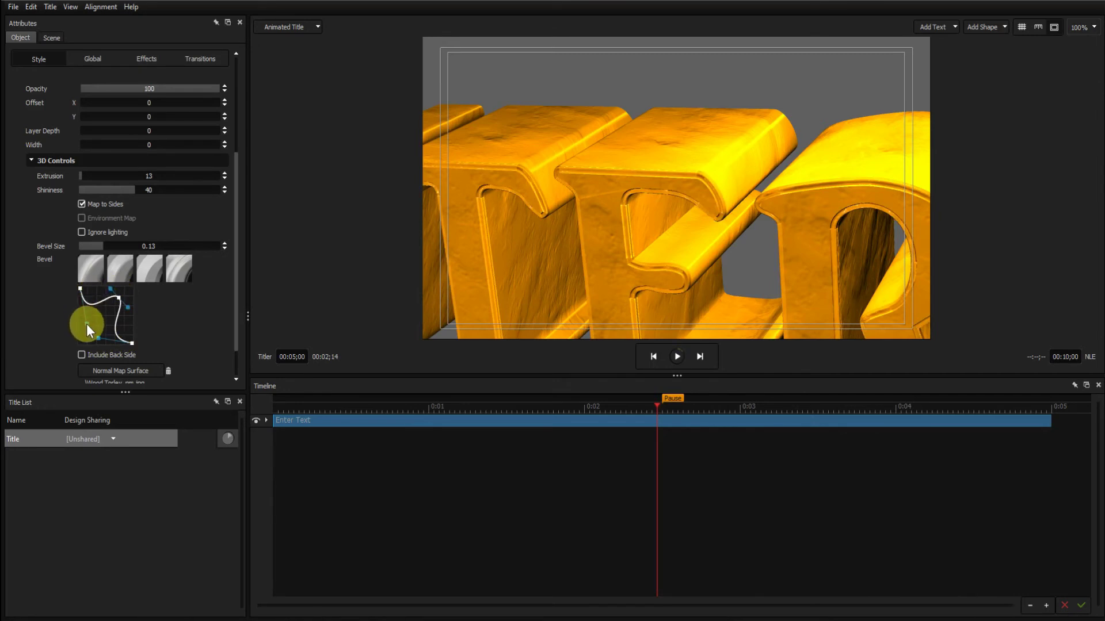
left_click(113, 306)
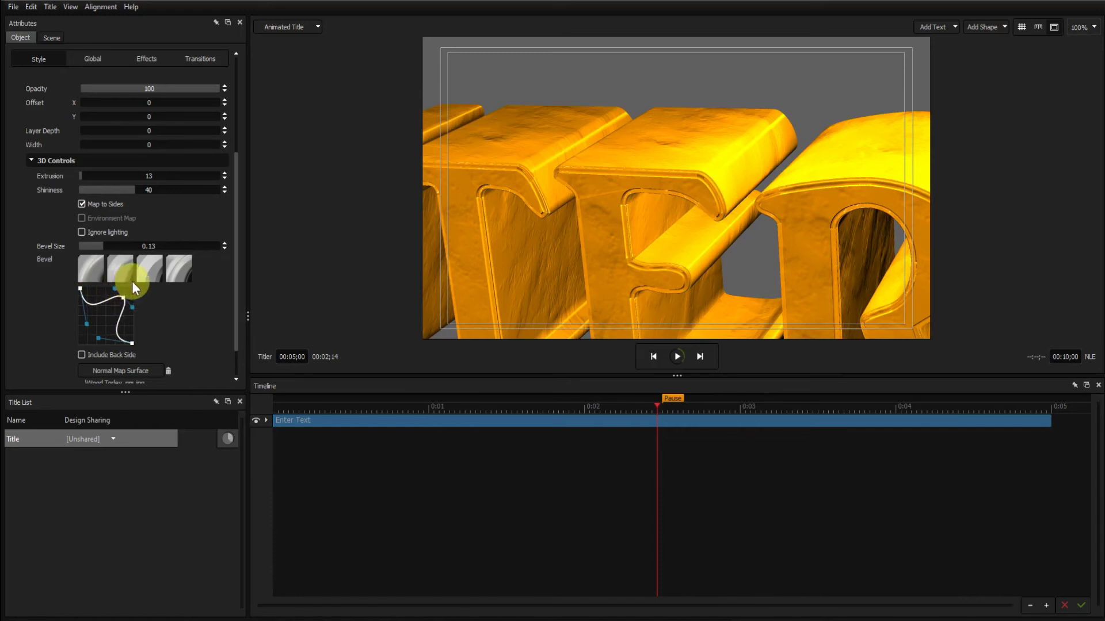
left_click_drag(111, 324, 120, 334)
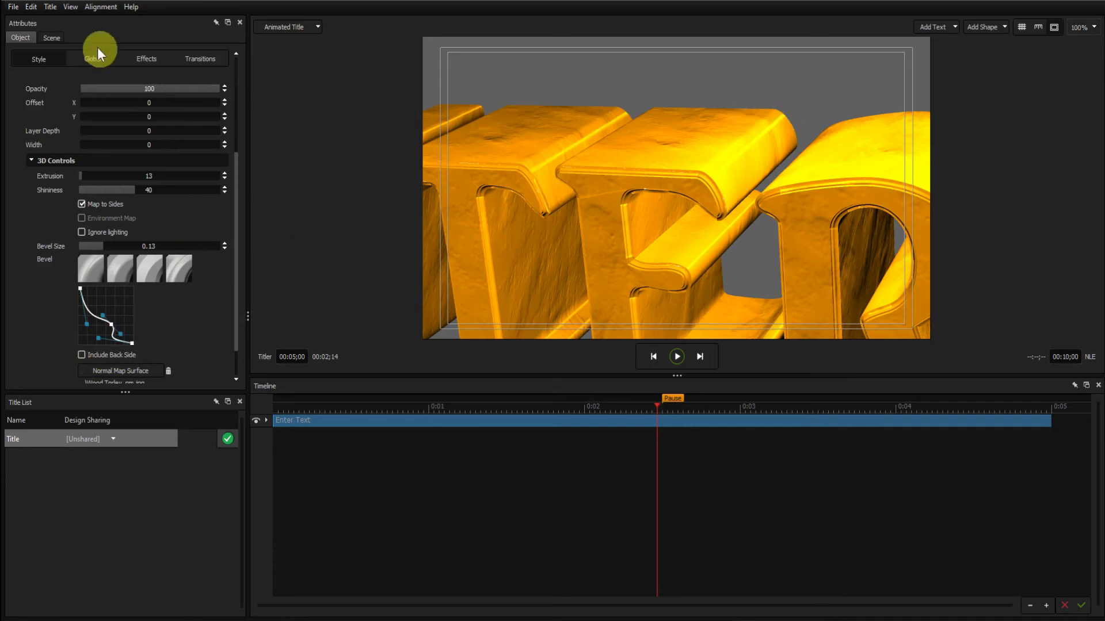
Shrink the 3D text with the Scale slider and move it left across the frame.
left_click(90, 59)
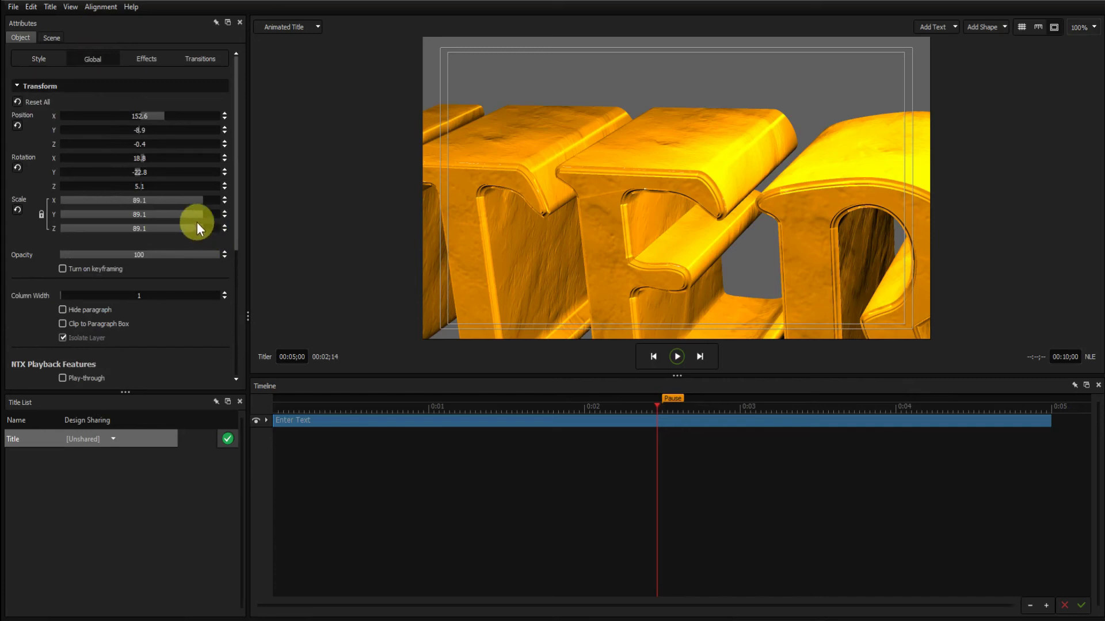
left_click_drag(207, 214, 2, 224)
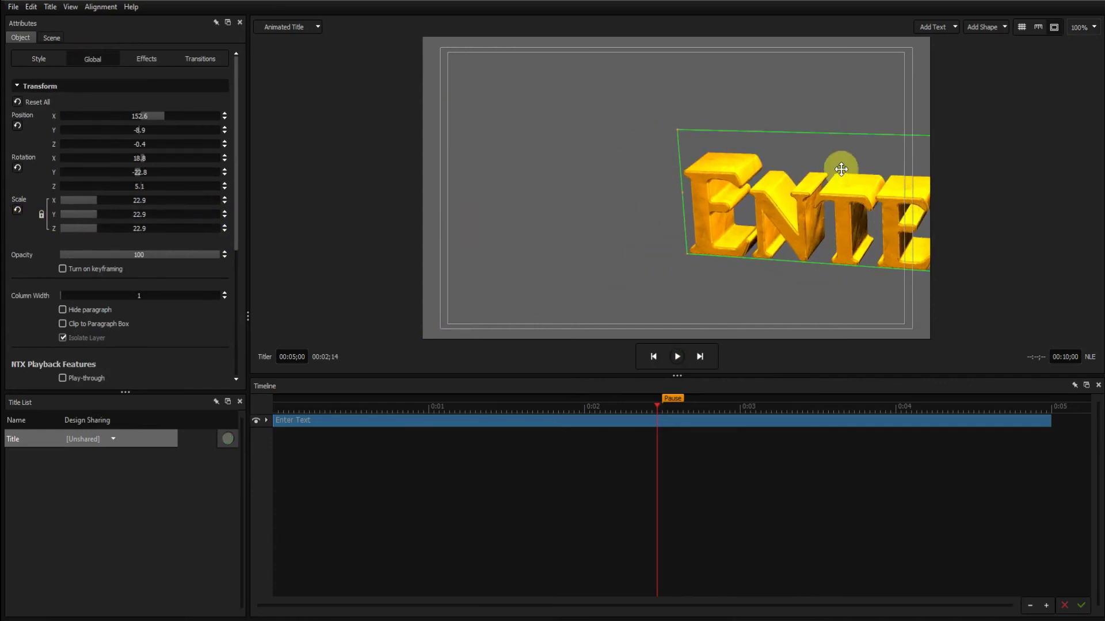
left_click_drag(842, 166, 525, 168)
left_click_drag(682, 172, 514, 167)
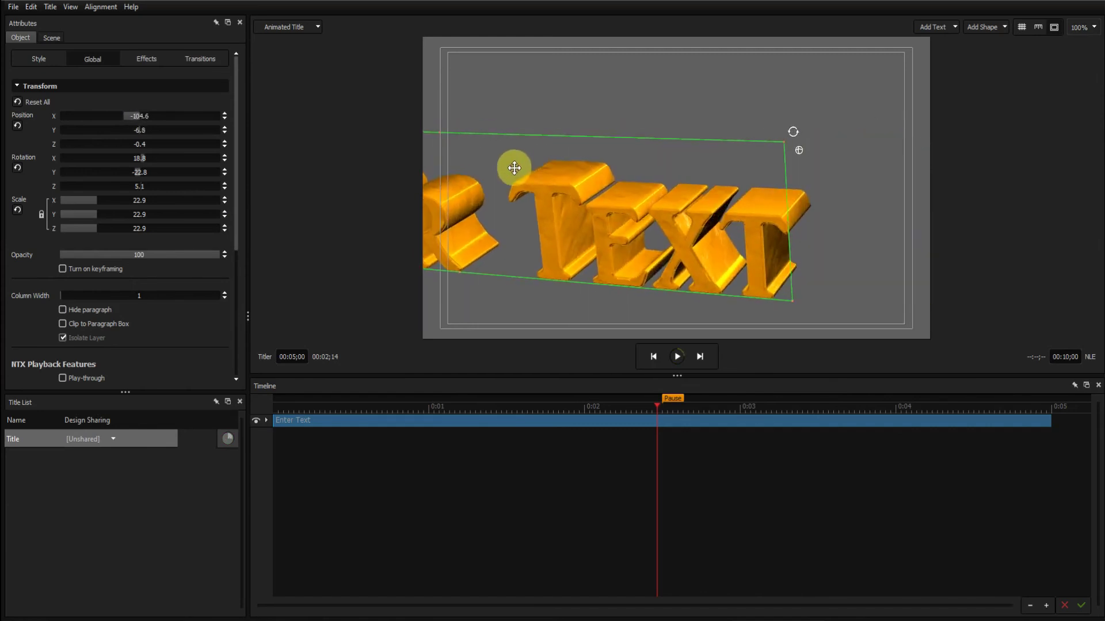
Trackball-rotate the text to tilt the letters, reposition it, and scale it up to 54.6.
left_click(797, 150)
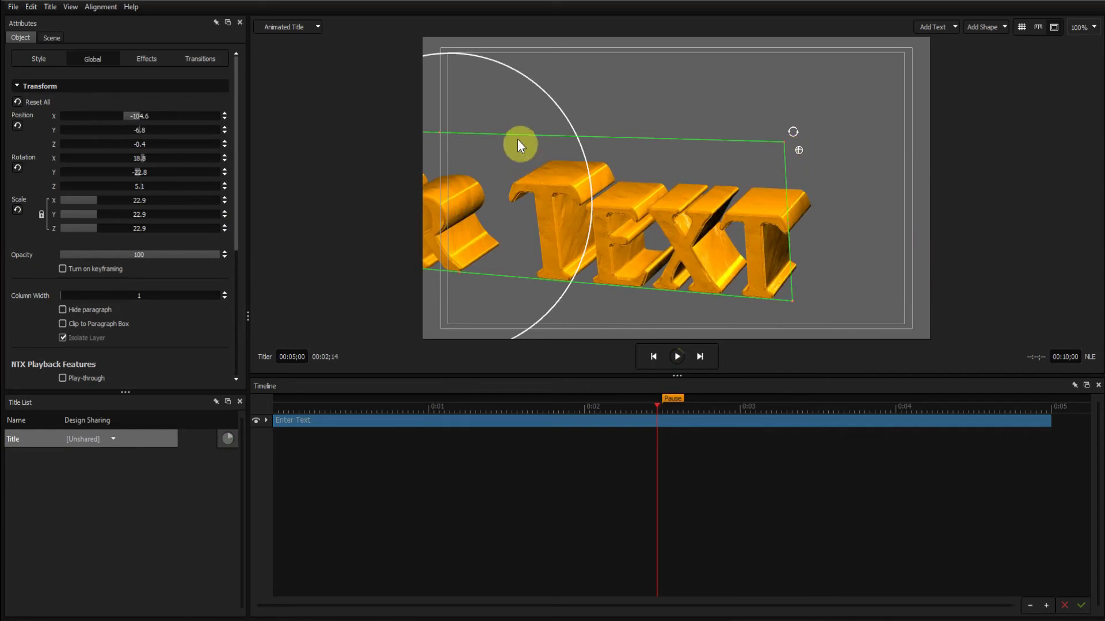
left_click_drag(519, 105, 488, 164)
left_click_drag(577, 64, 715, 20)
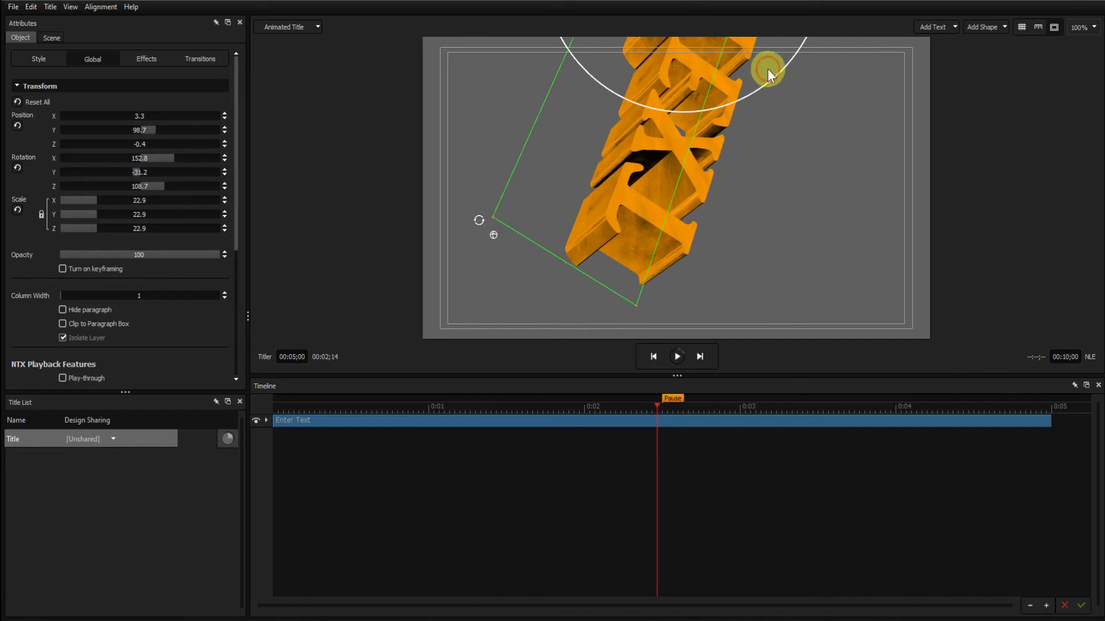
left_click_drag(768, 68, 678, 120)
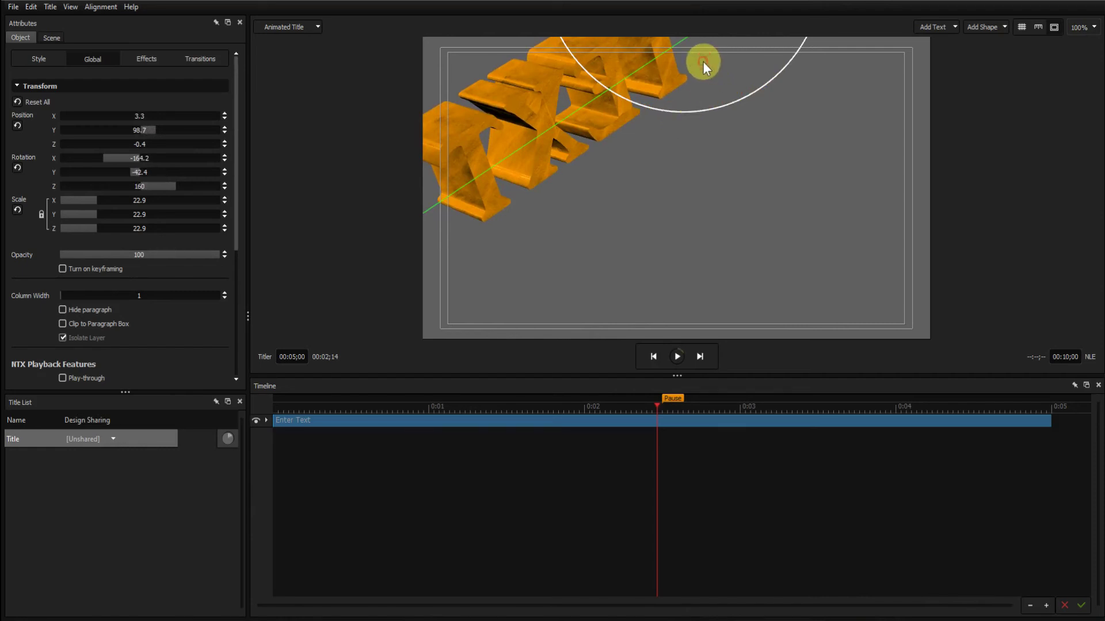
left_click_drag(529, 79, 578, 172)
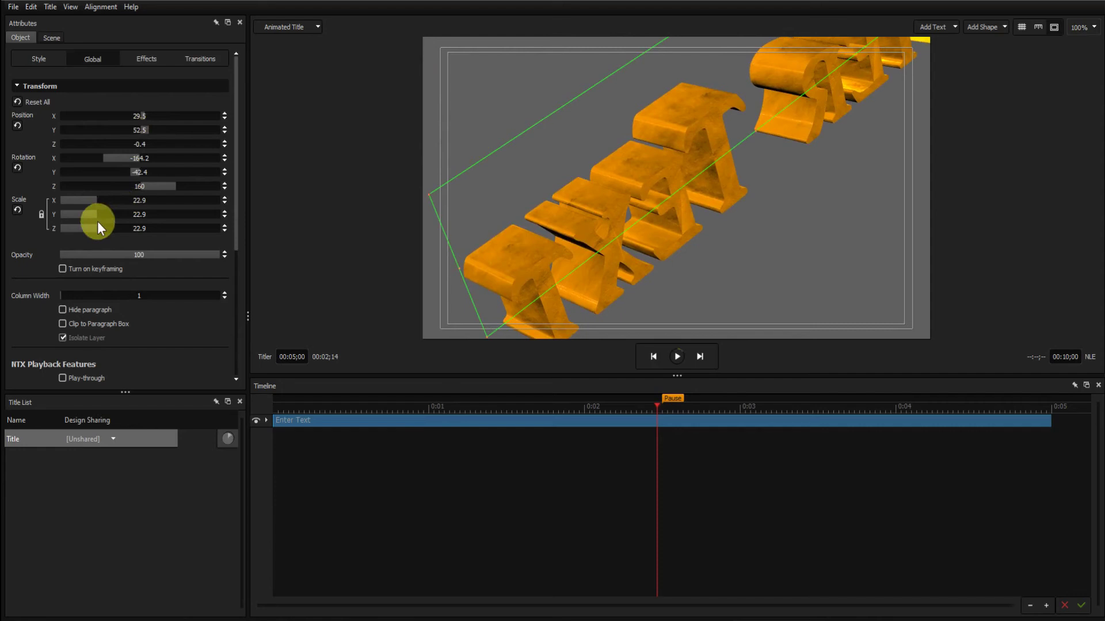
left_click_drag(98, 214, 201, 215)
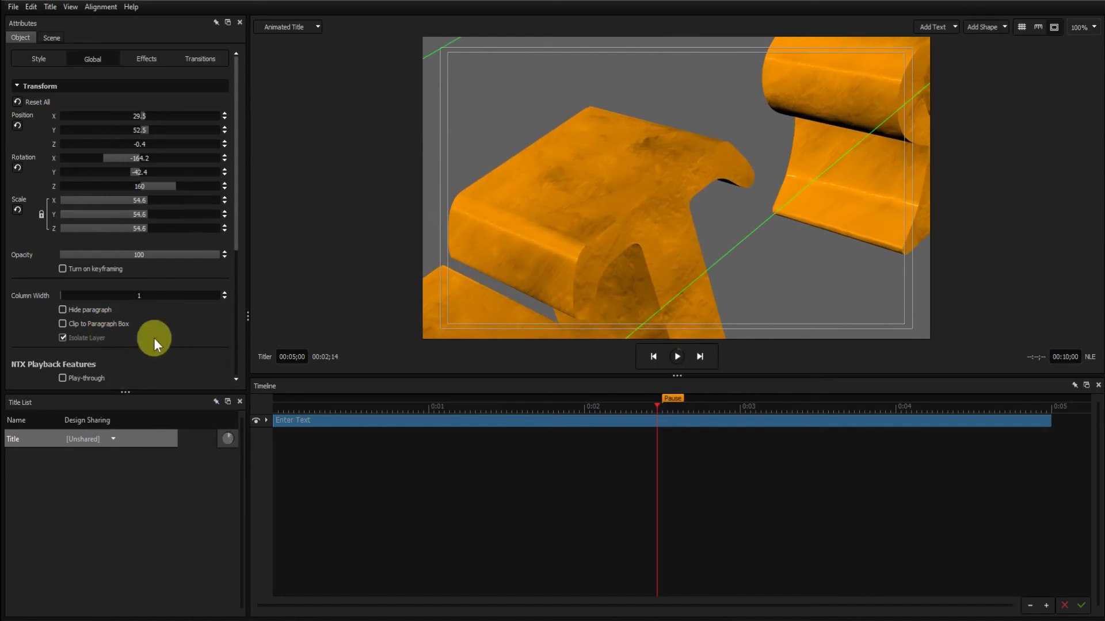
Turn on Include Back Side in 3D Controls so the rear faces are bevelled too.
left_click(39, 60)
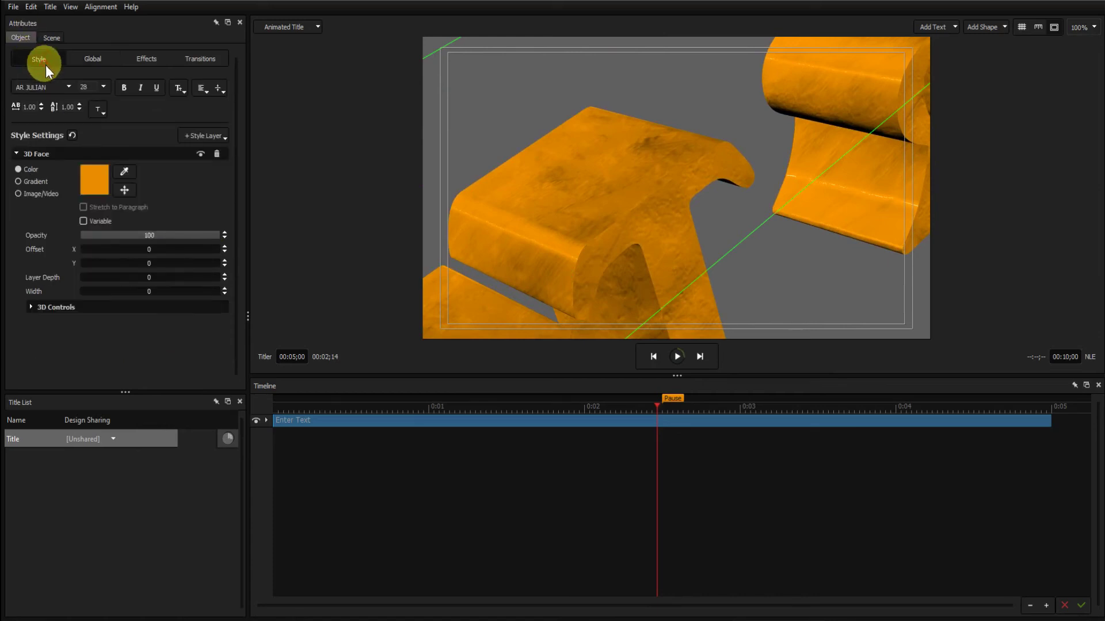
left_click(30, 308)
scroll(189, 356, "down", 3)
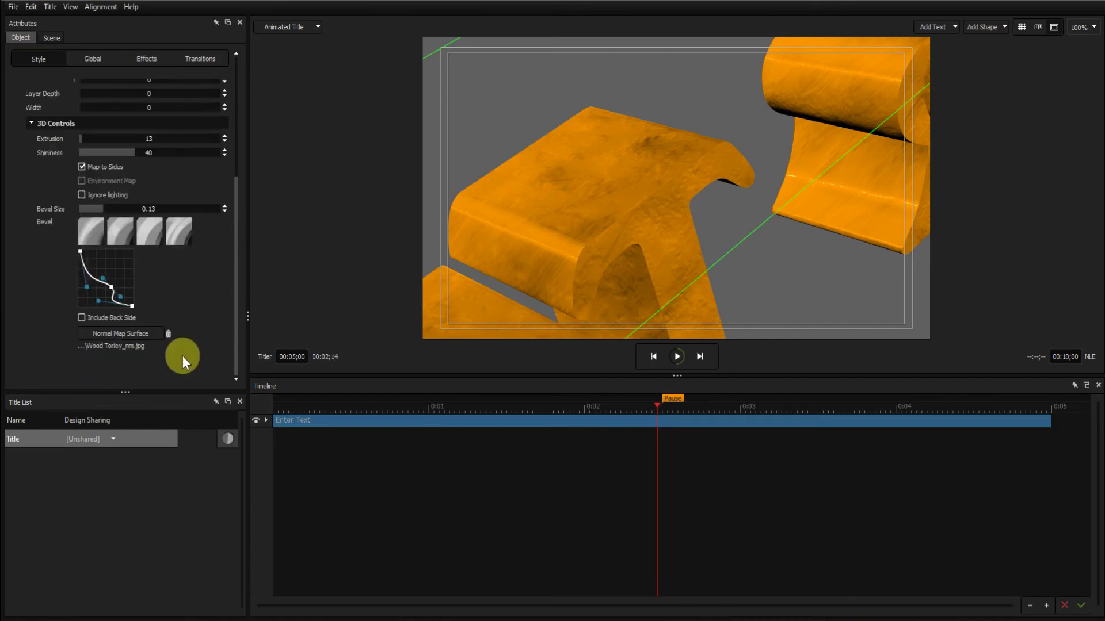
left_click(81, 317)
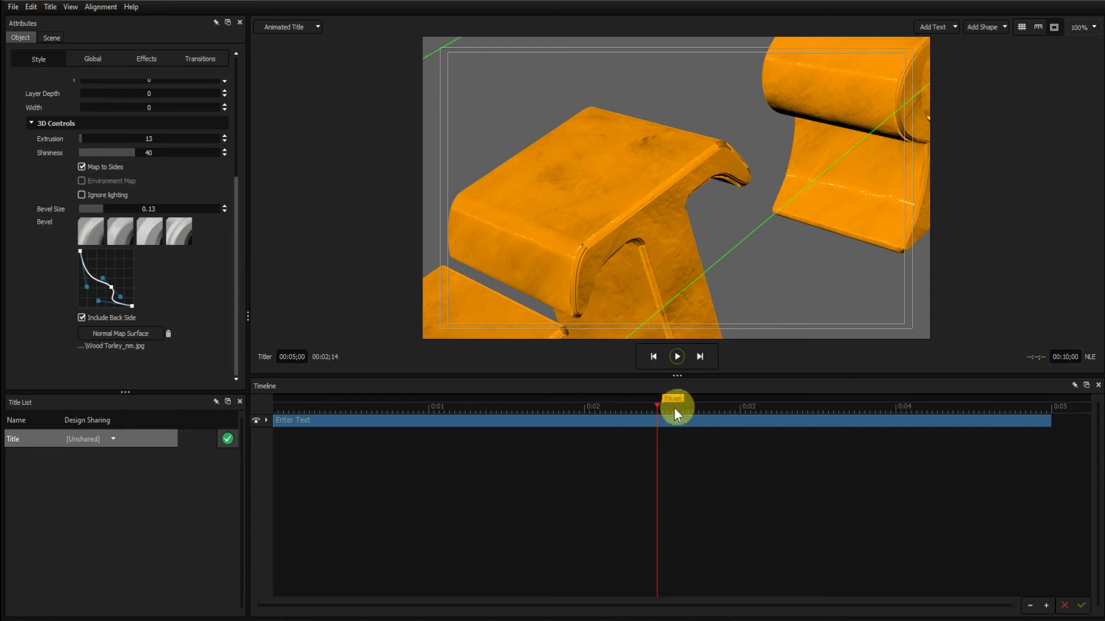
Delete the 3D title text and add a rectangle shape to the canvas.
right_click(624, 423)
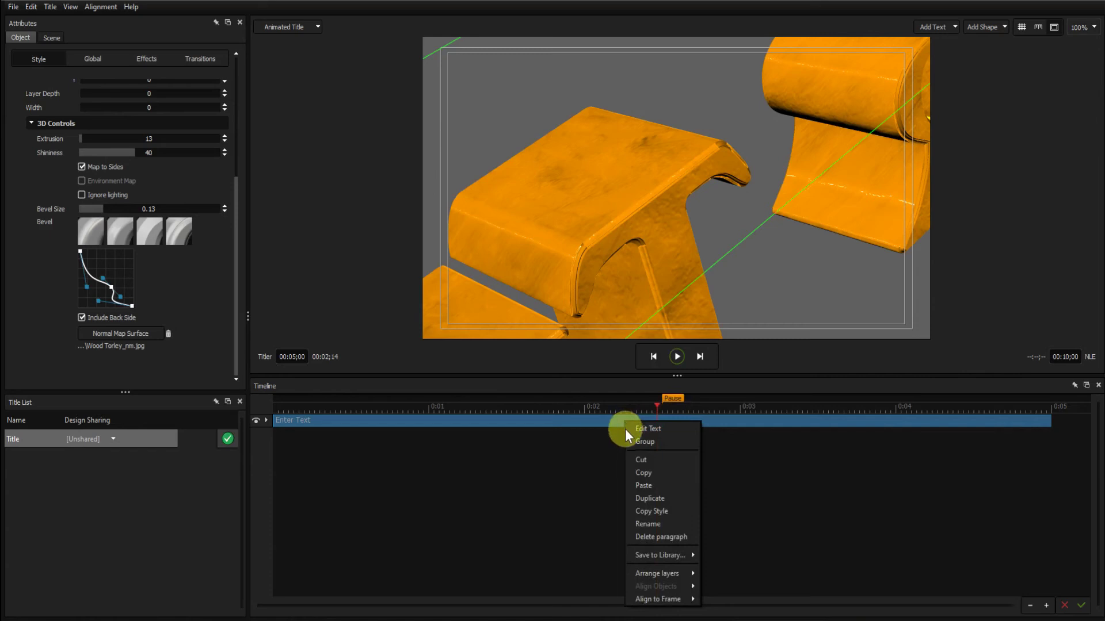
left_click(646, 537)
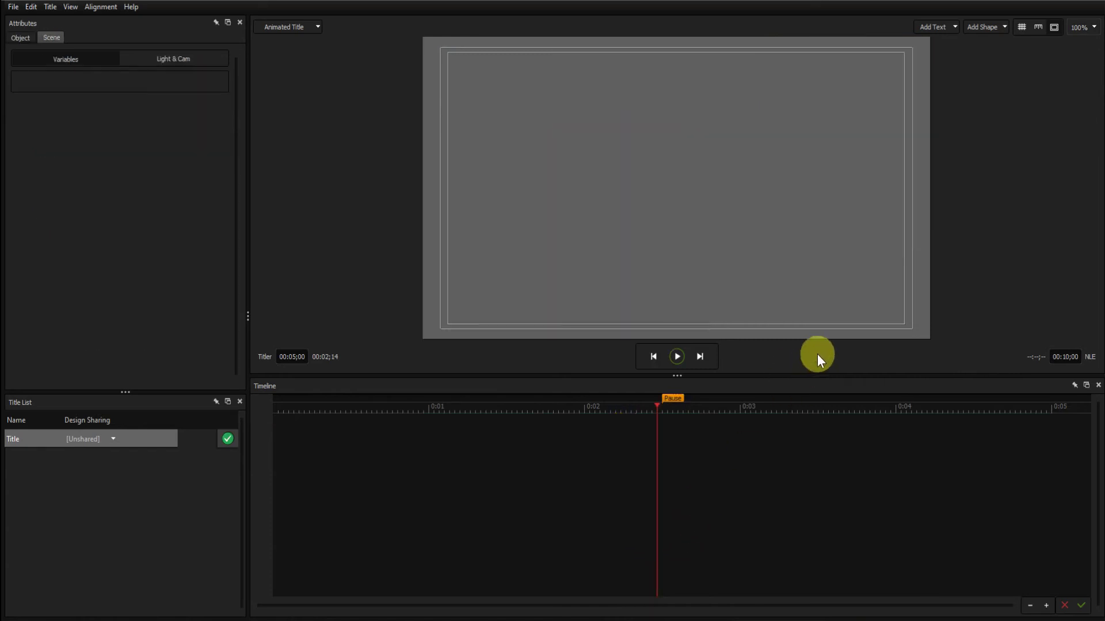
left_click(982, 28)
left_click(983, 56)
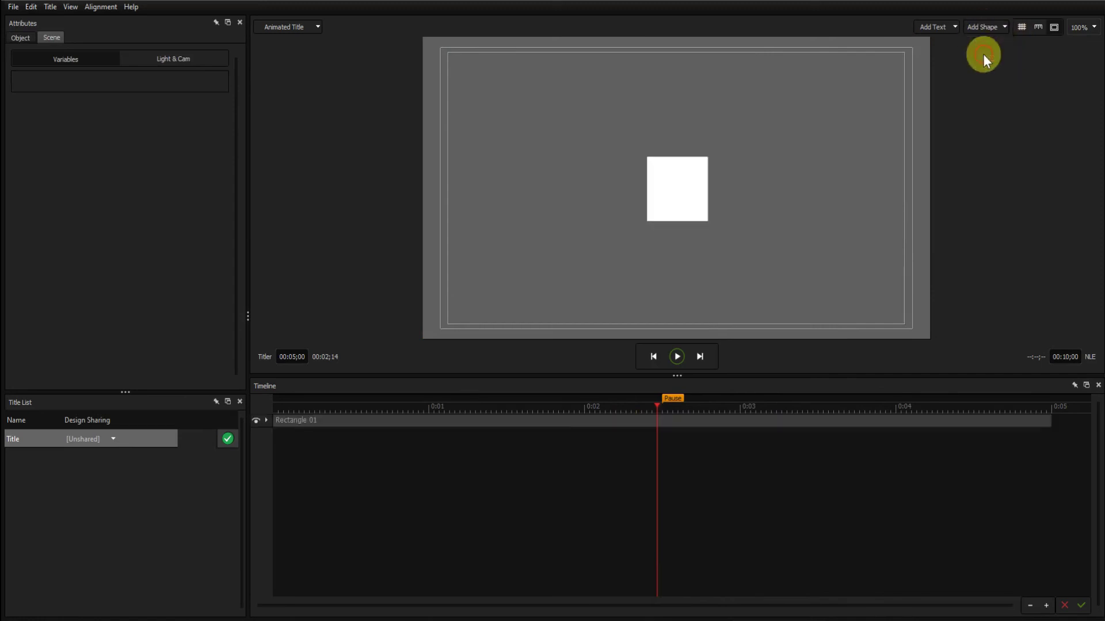
Stretch Rectangle 01 into a wide, thin horizontal bar centred in the frame.
left_click(674, 189)
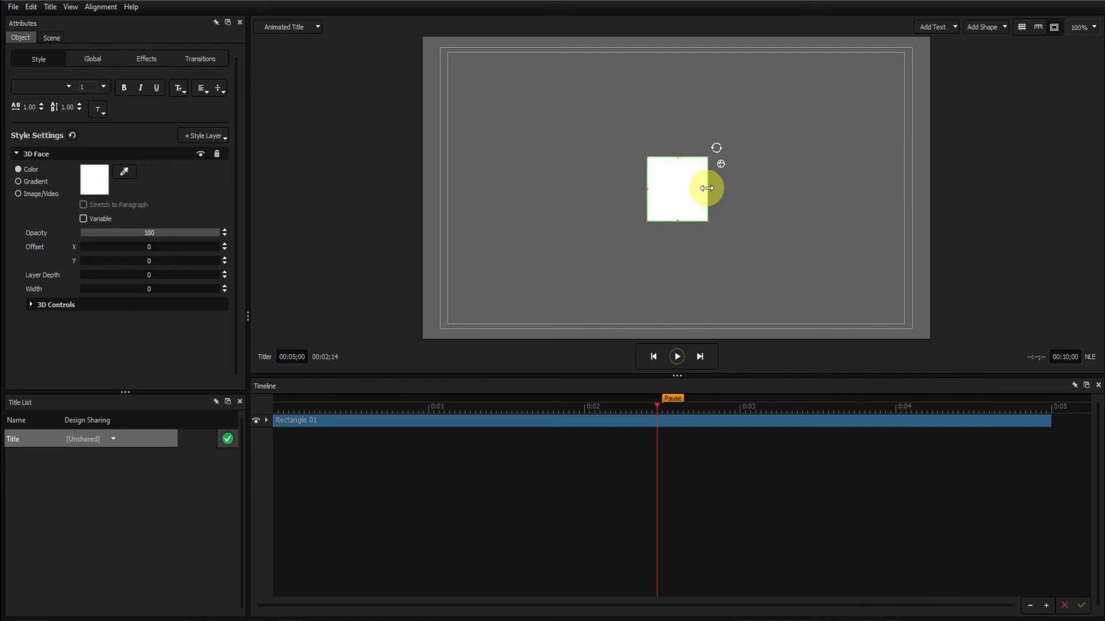
left_click_drag(706, 188, 817, 195)
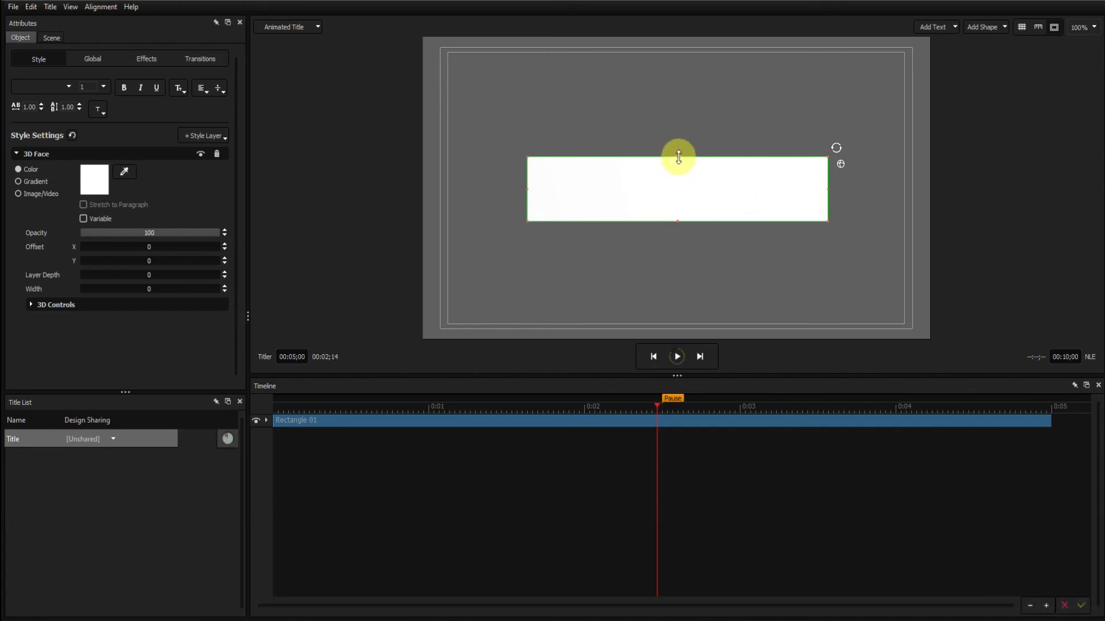
left_click_drag(677, 157, 676, 171)
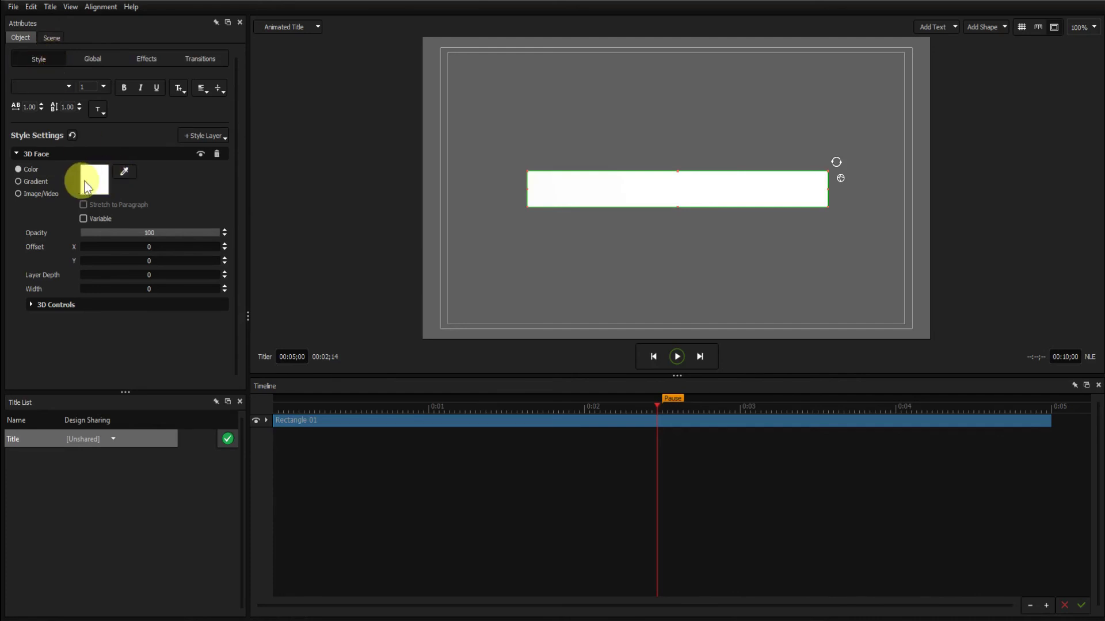
Set Rectangle 01's 3D face colour to dark orange, DEC values 180, 99, 0.
left_click(98, 183)
left_click_drag(332, 161, 313, 123)
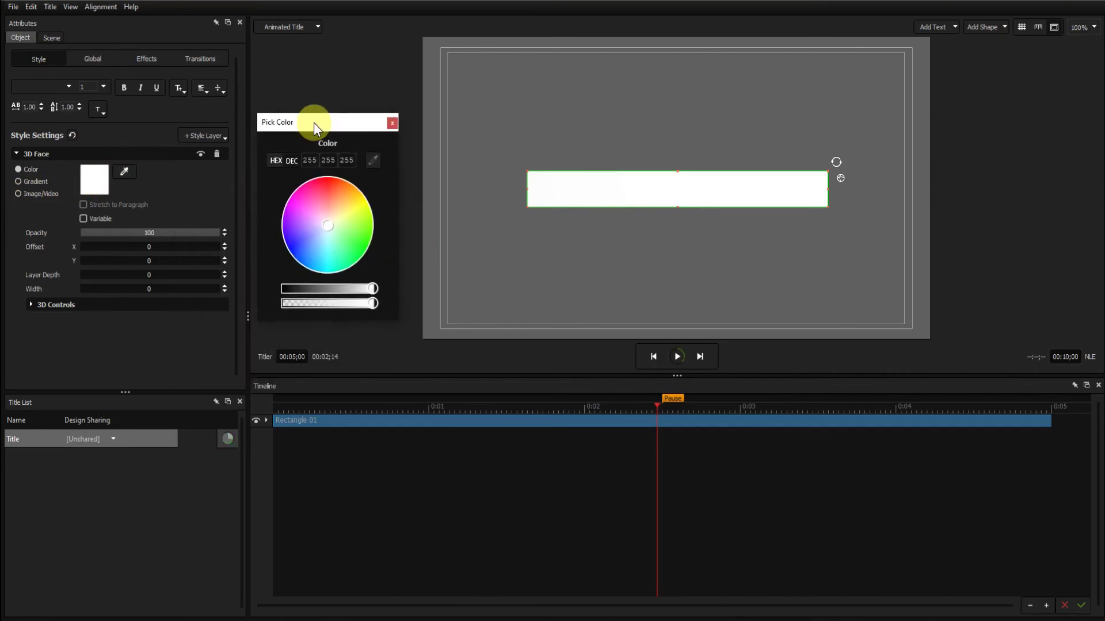
double_click(317, 162)
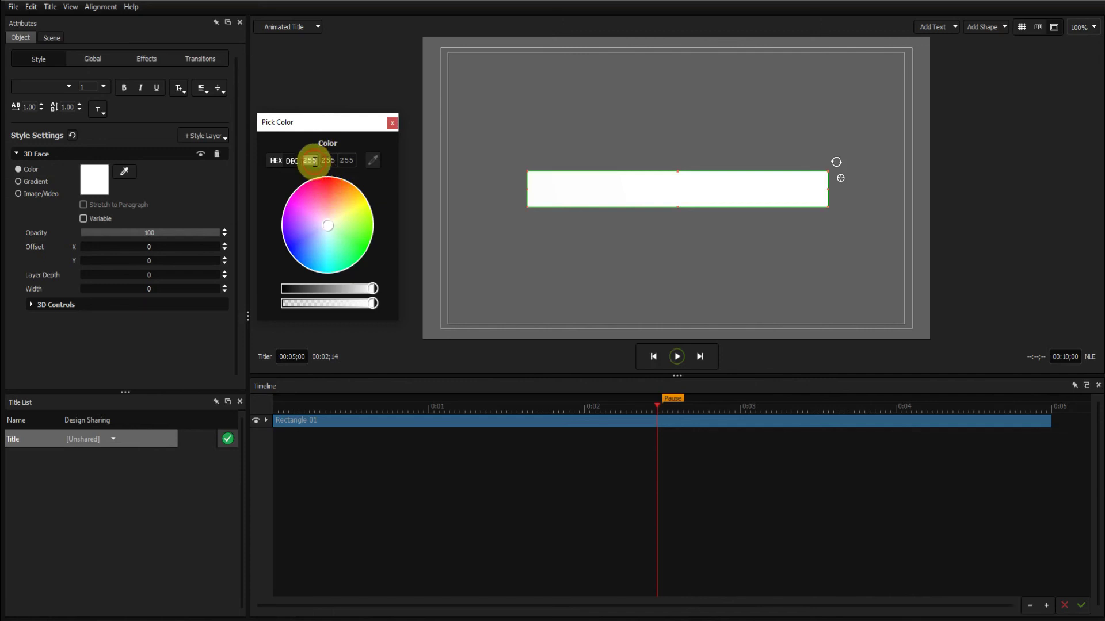
type("180")
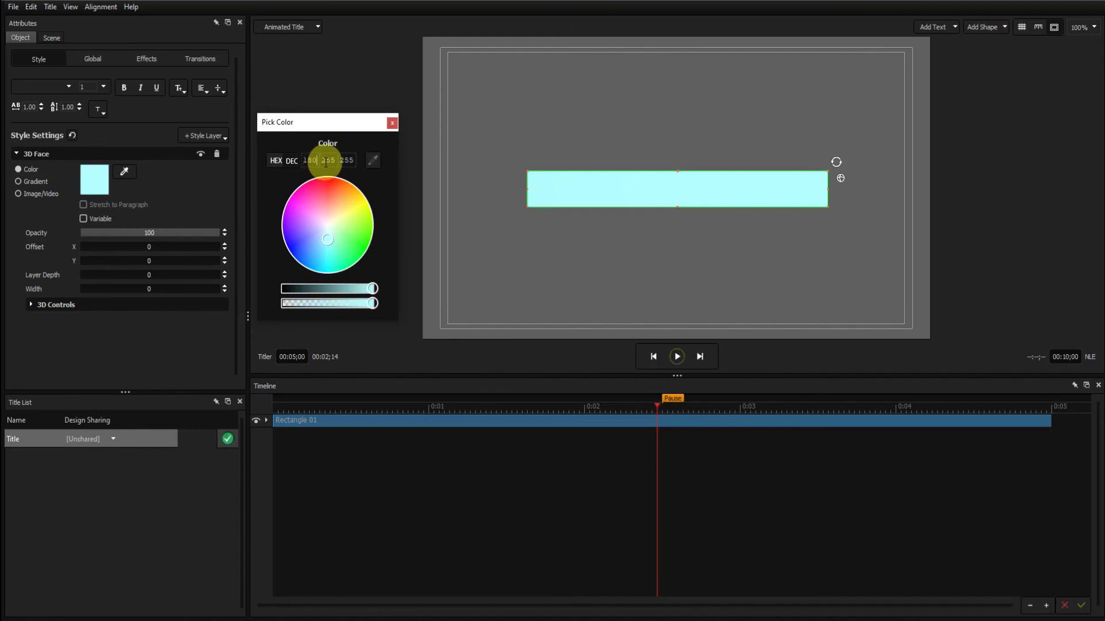
double_click(326, 161)
type("99")
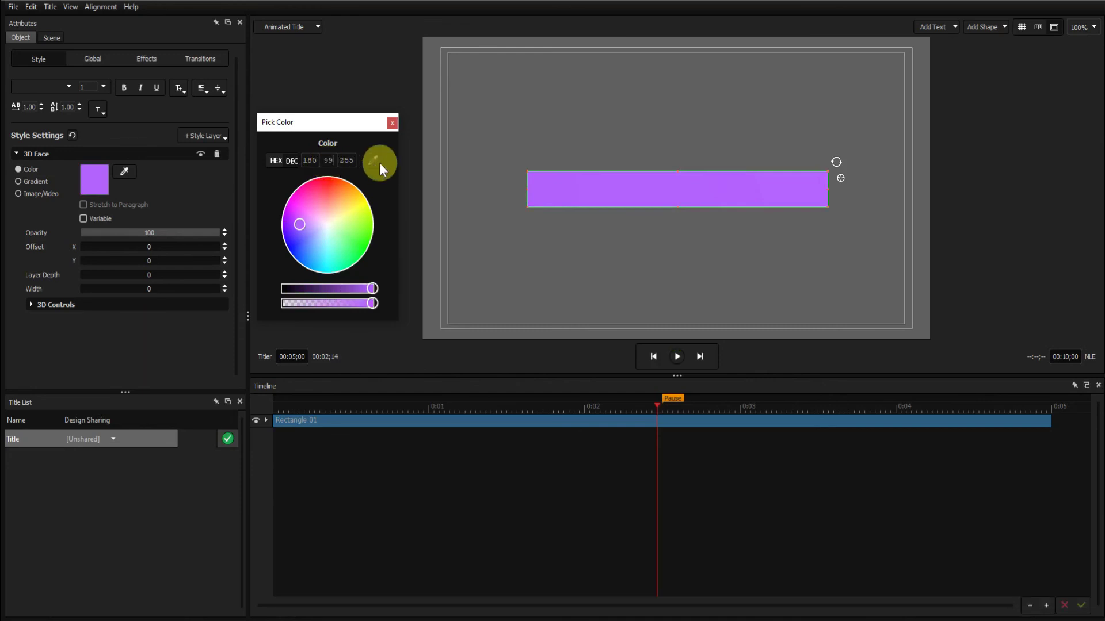
double_click(351, 161)
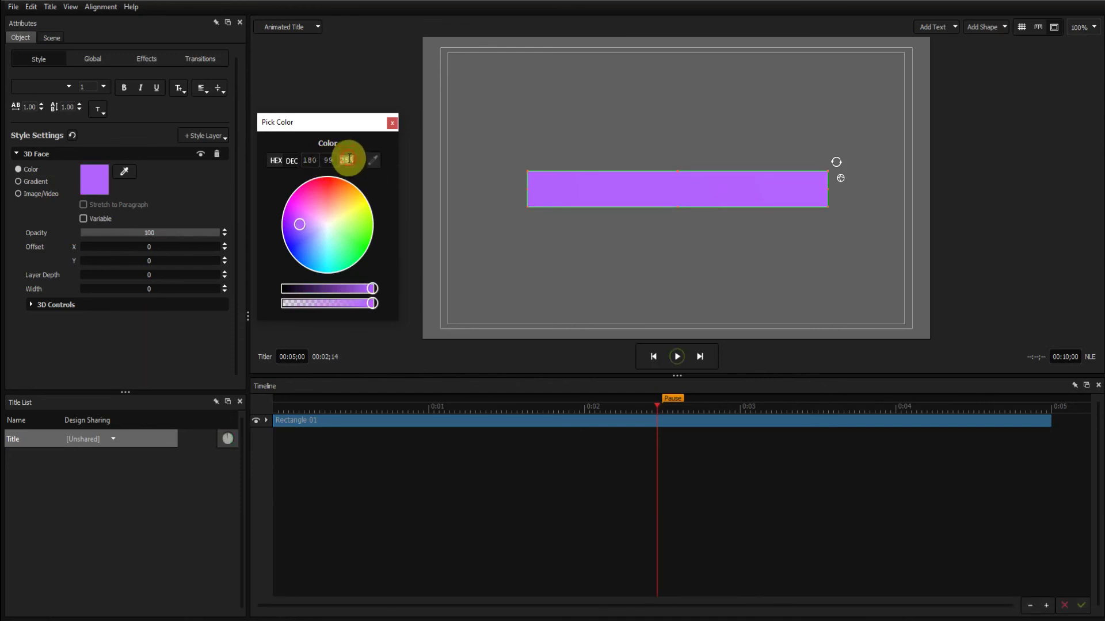
type("0")
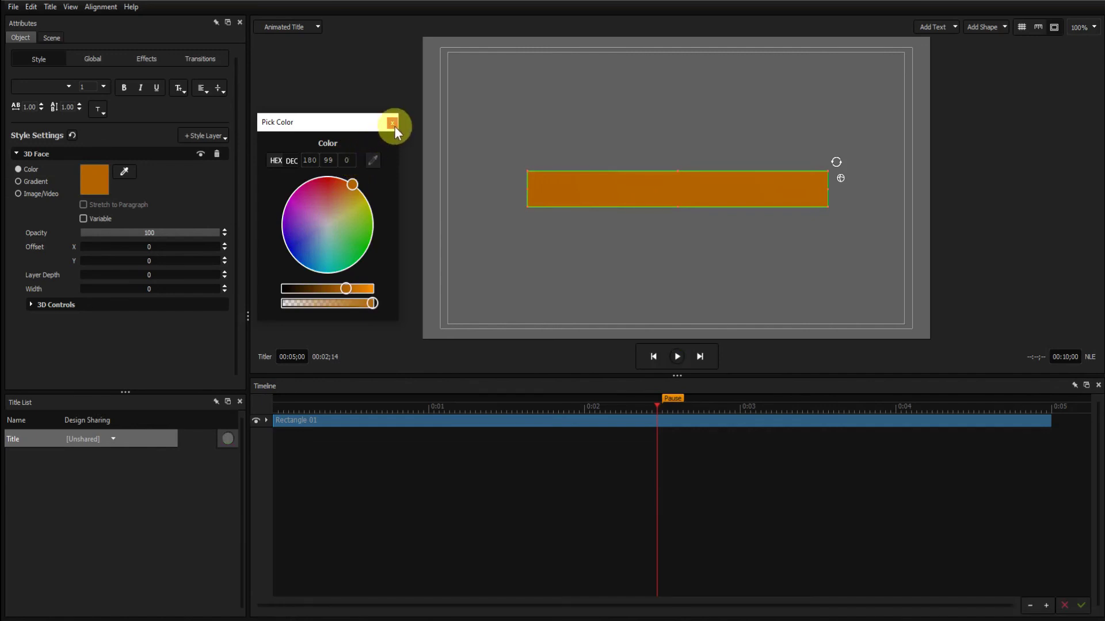
left_click(393, 123)
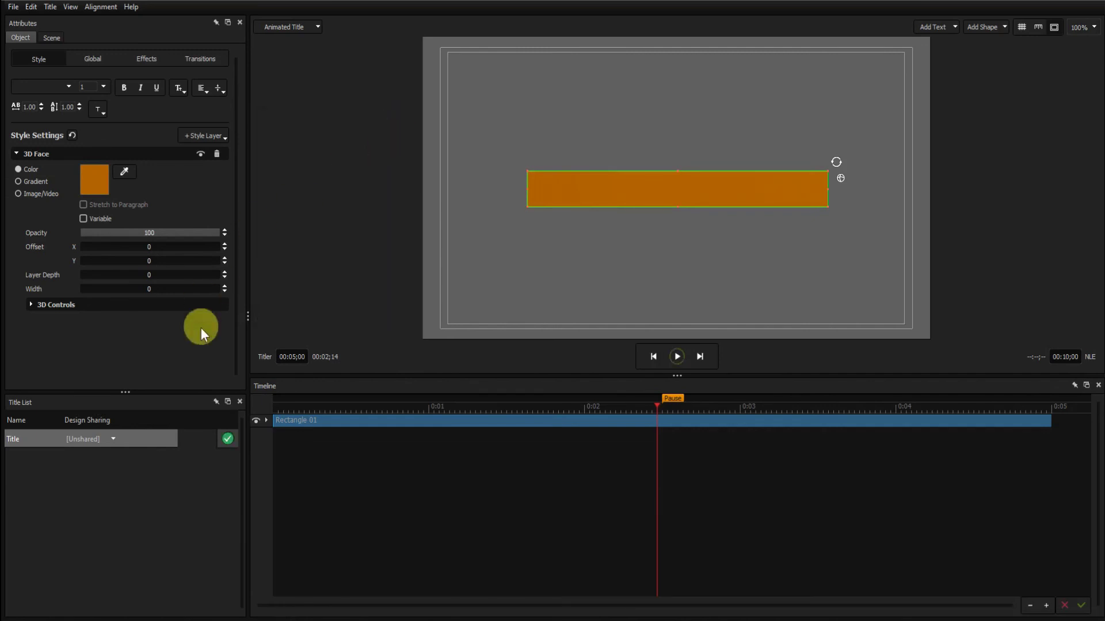
Set the rectangle's Extrusion depth to 5.
left_click(31, 304)
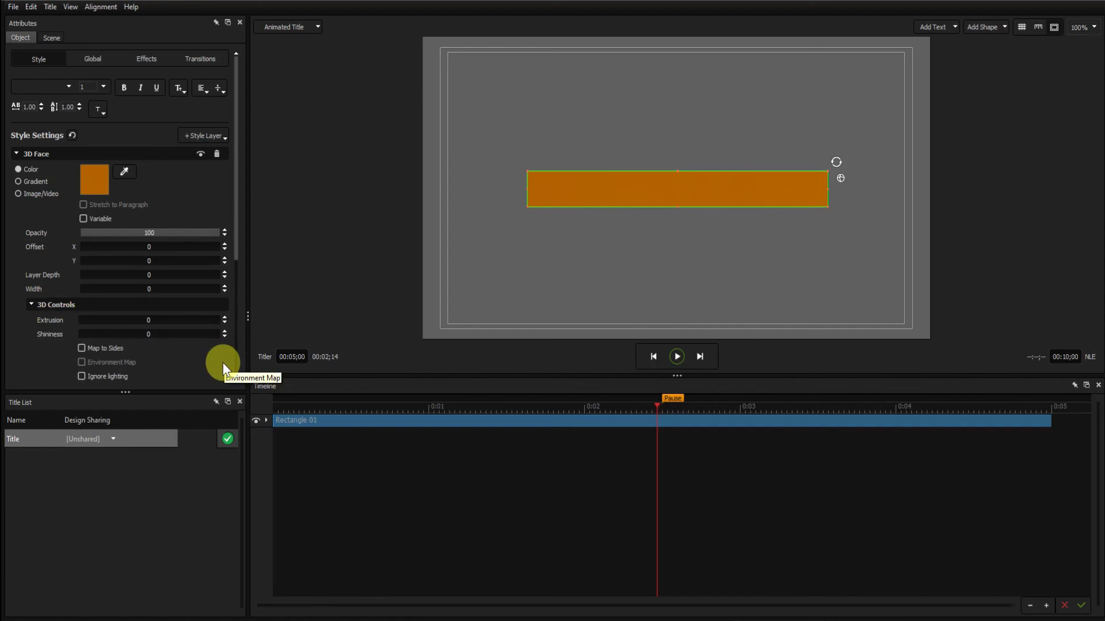
left_click(148, 320)
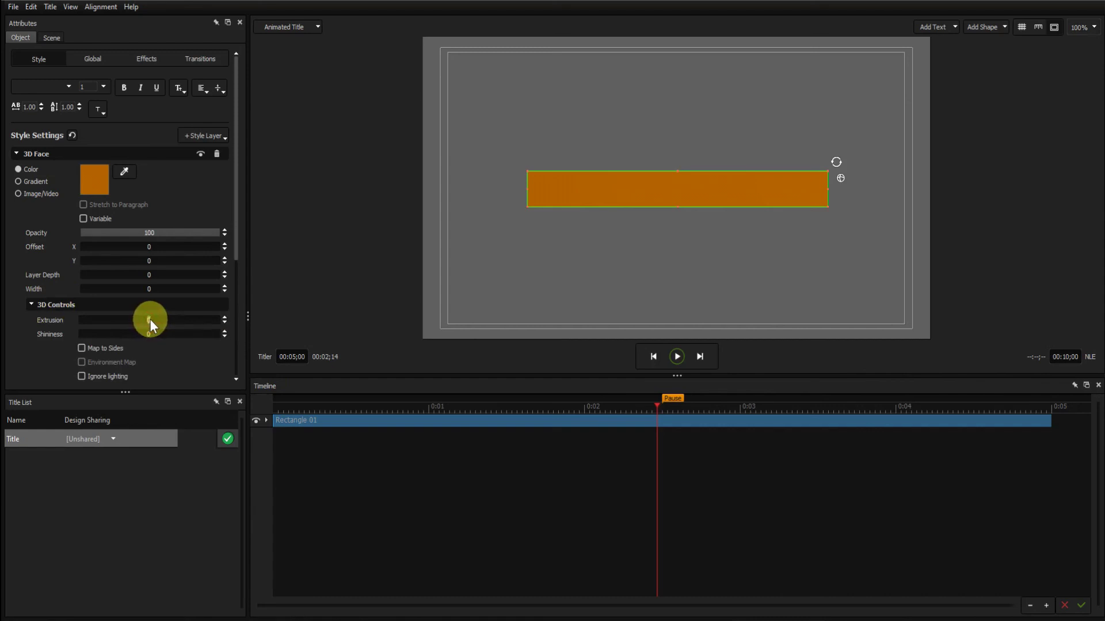
type("5")
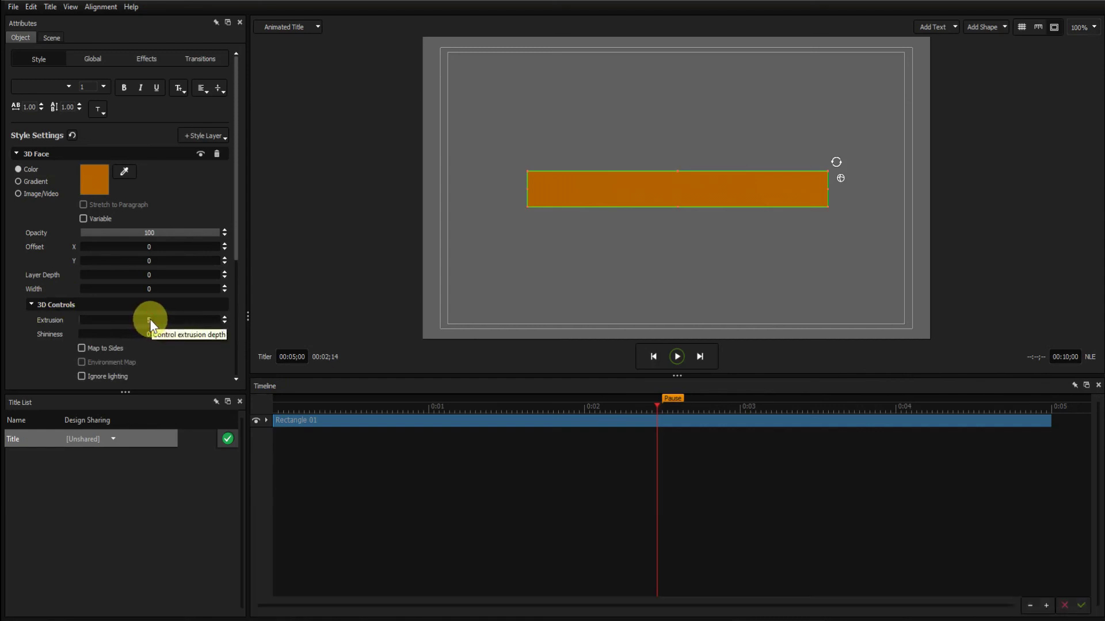
key("Return")
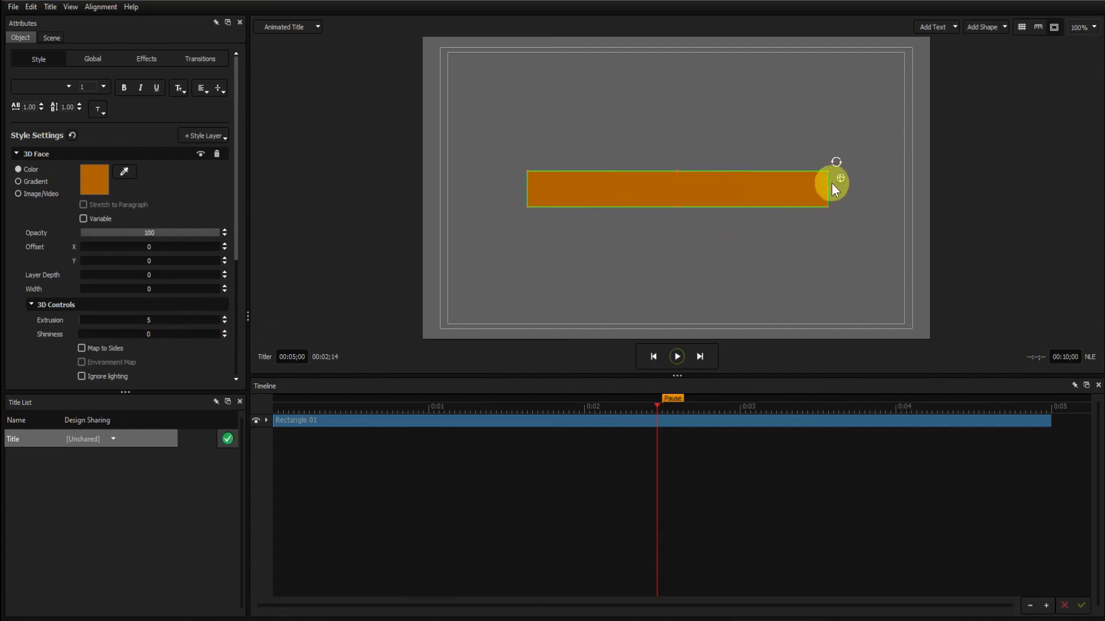
Tilt the slab to about 29.5/-43/5.4 and scale it to 104.9, 11.8, 21.2.
left_click_drag(841, 177, 841, 177)
left_click_drag(769, 155, 702, 184)
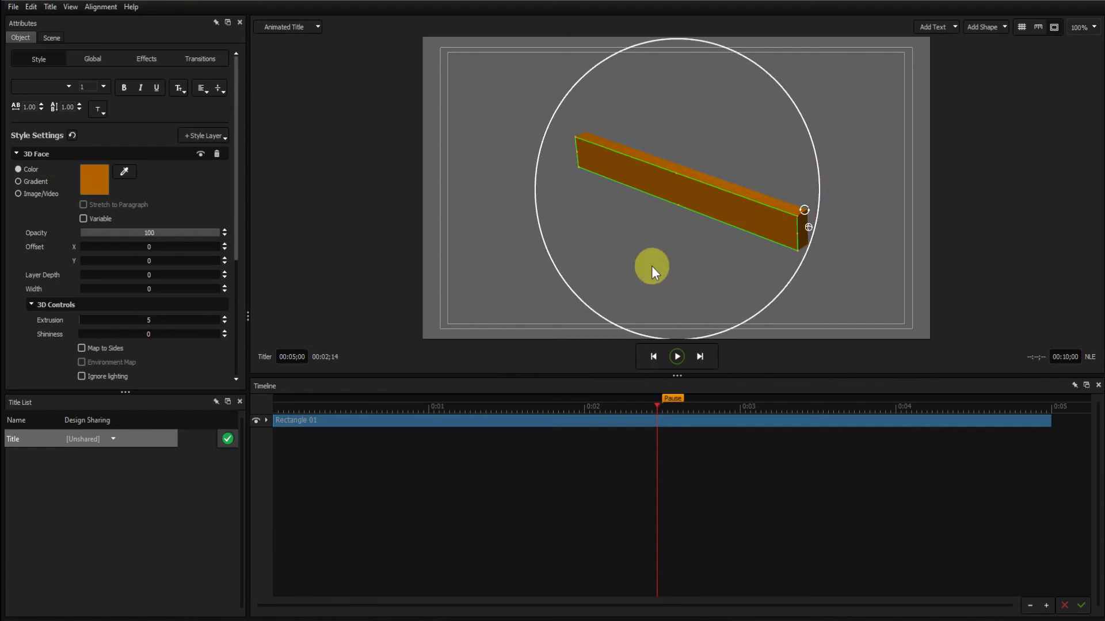
left_click(94, 59)
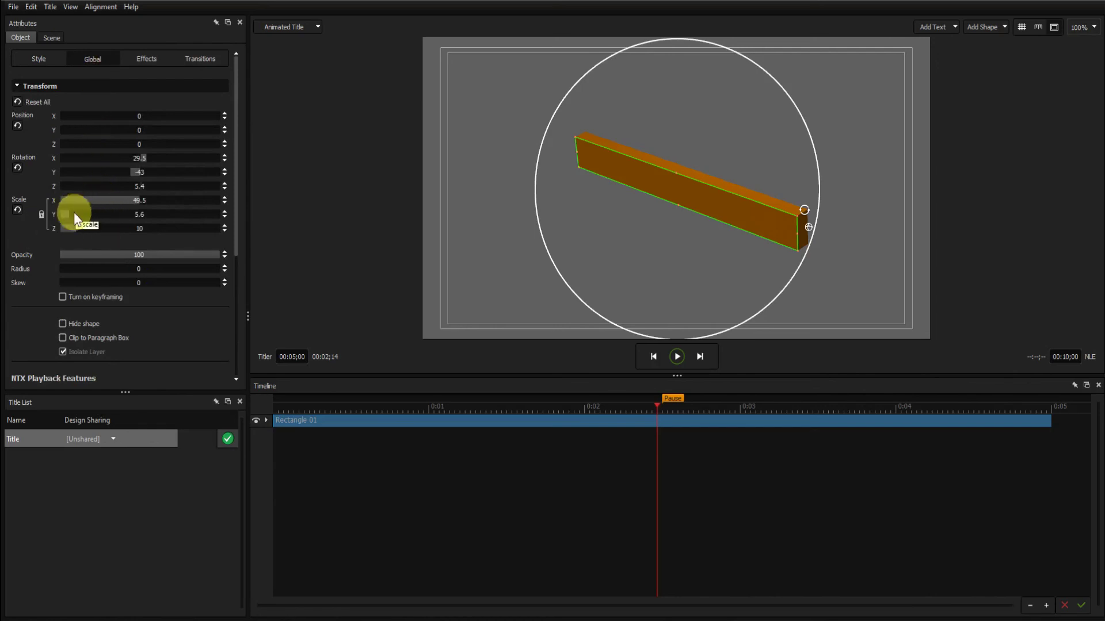
left_click_drag(71, 214, 94, 196)
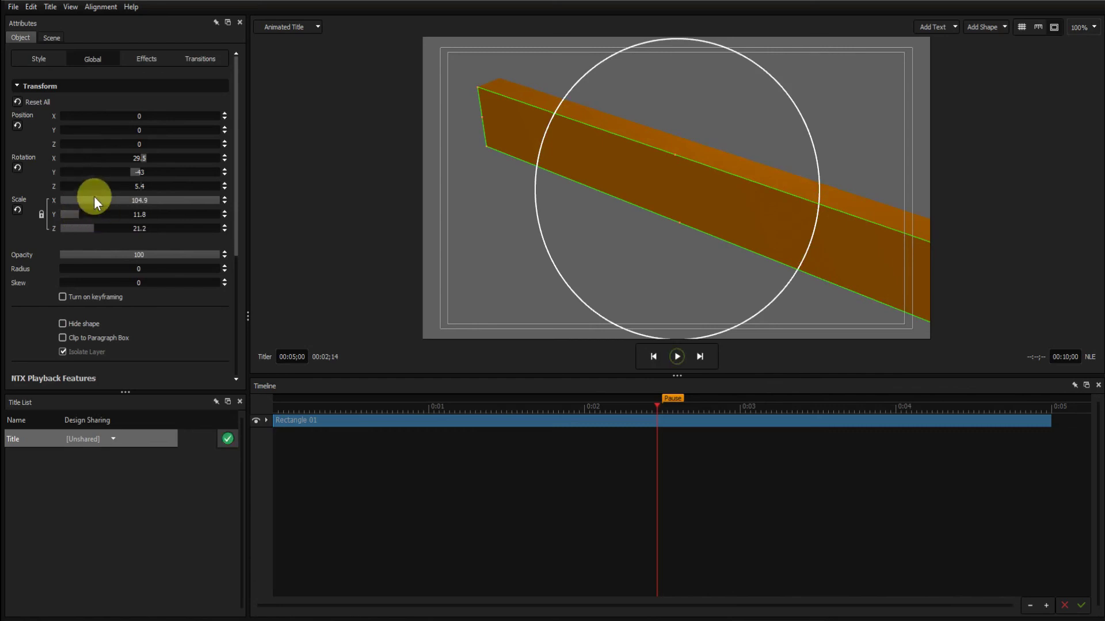
Apply the Wood Torley_nm.jpg normal map to the orange bar's surface.
left_click(40, 57)
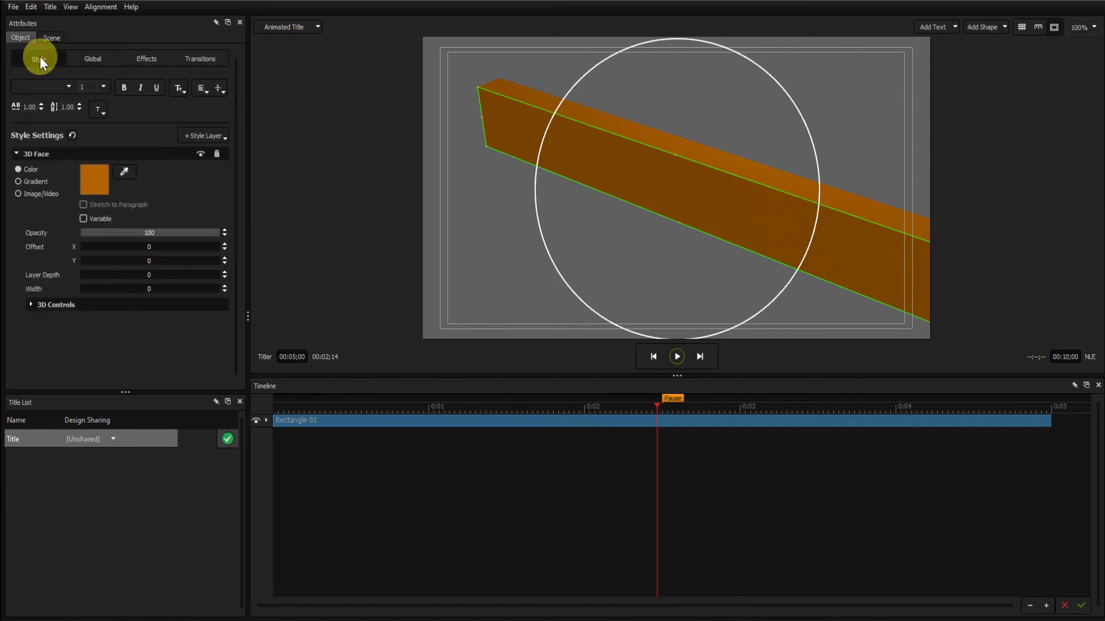
left_click(32, 303)
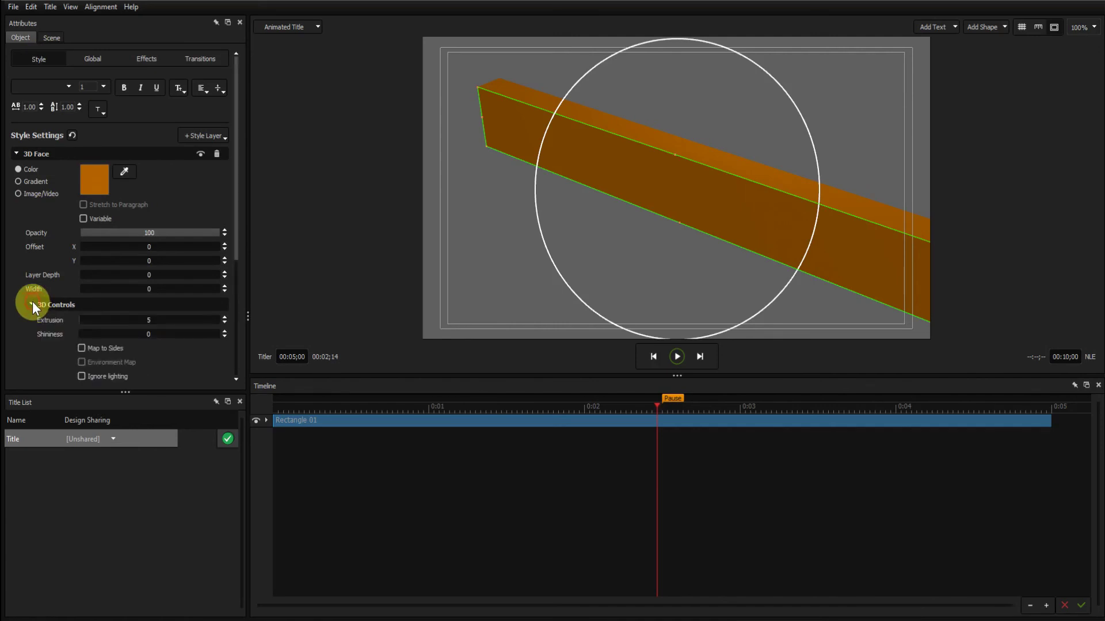
scroll(144, 317, "down", 3)
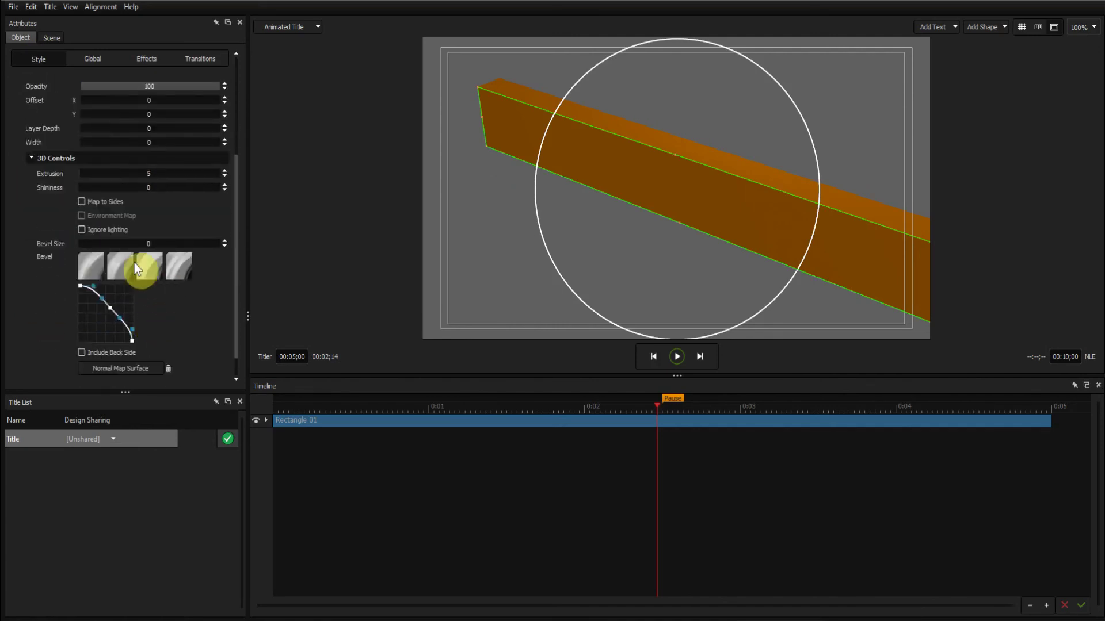
scroll(134, 259, "down", 1)
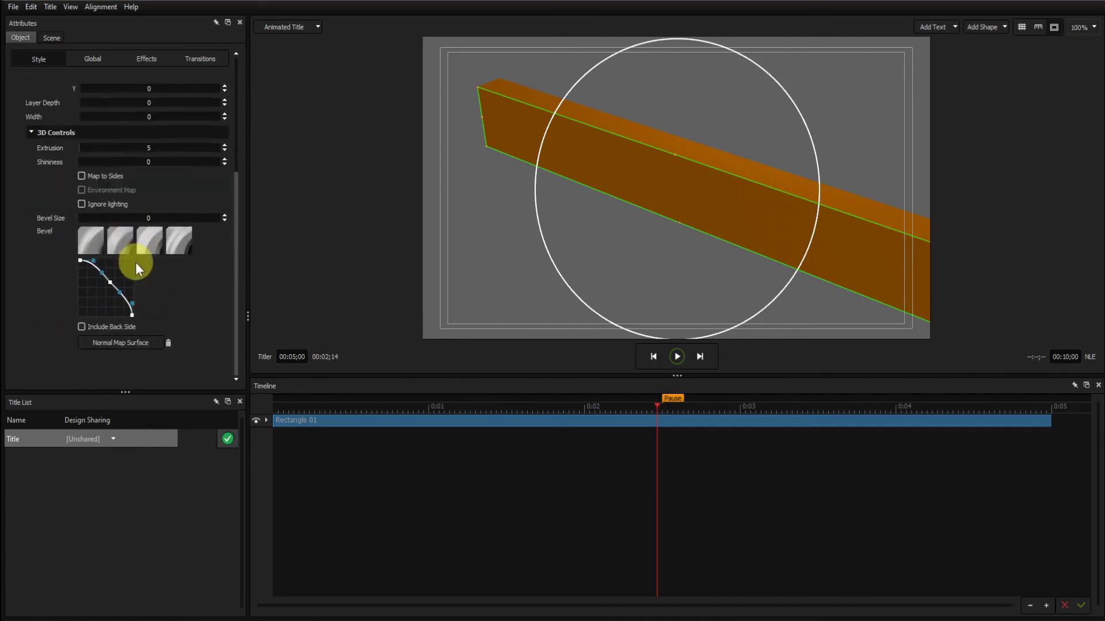
left_click(126, 344)
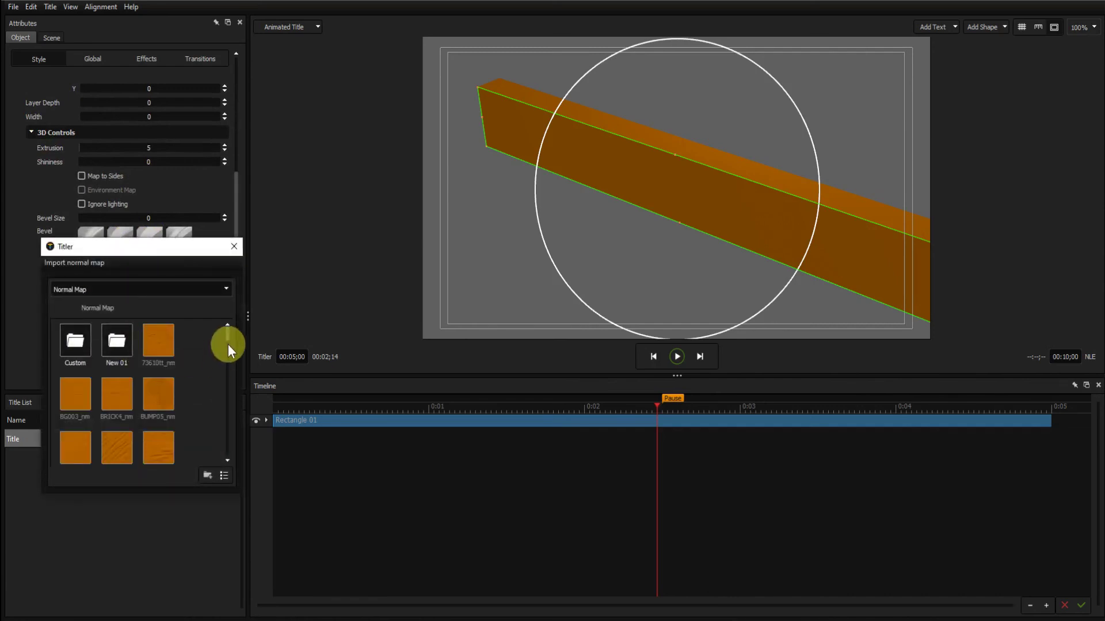
left_click_drag(227, 335, 231, 395)
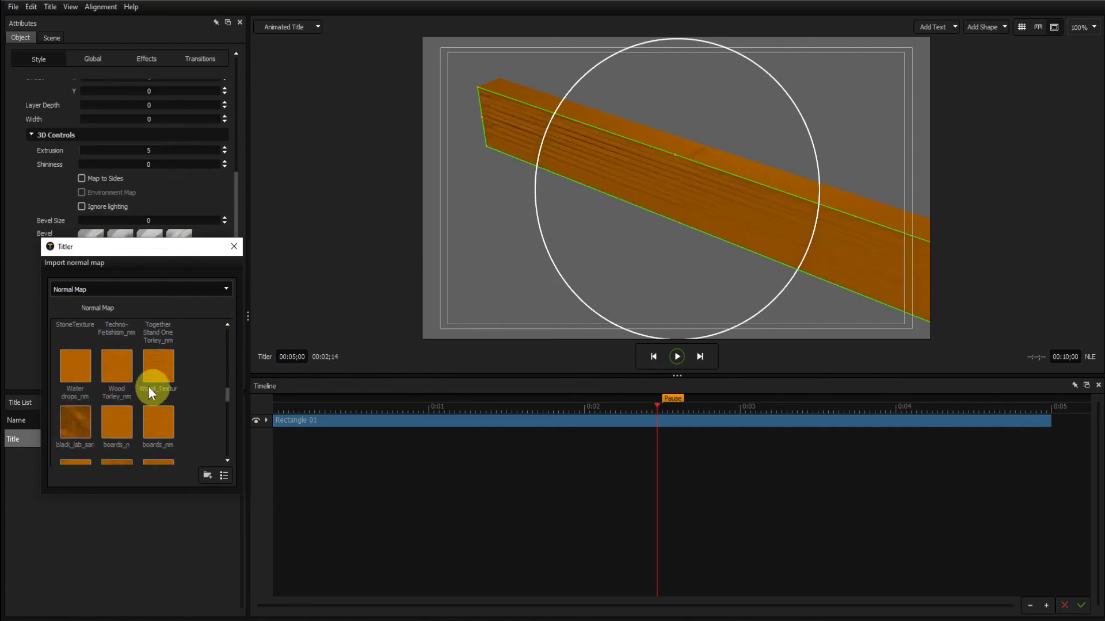
left_click(121, 367)
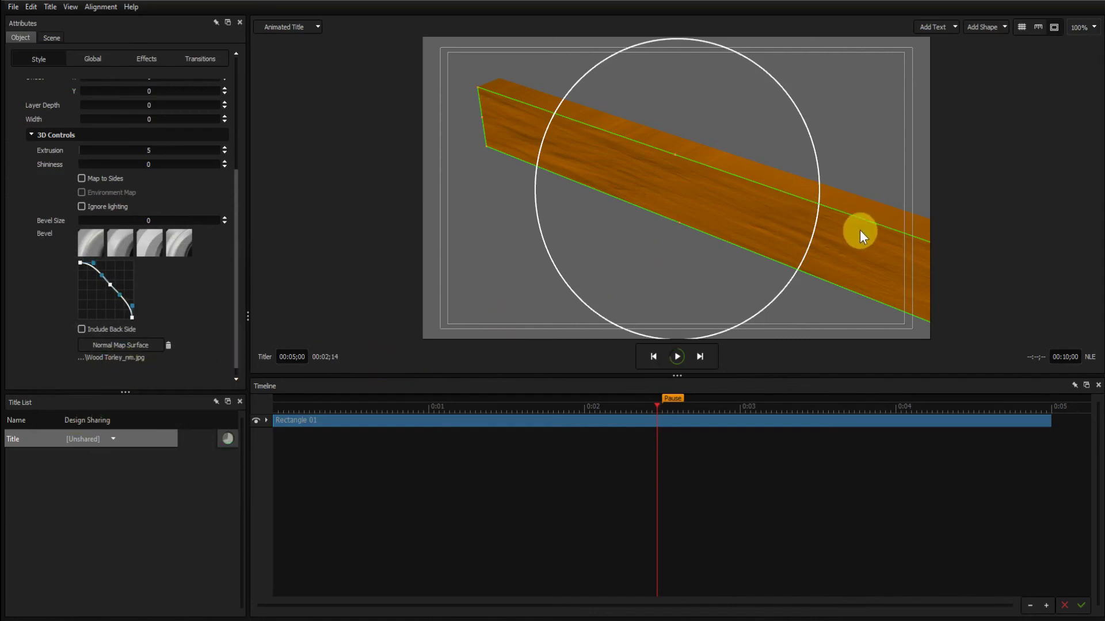
Enable Map to Sides for Rectangle 01, then rotate it into a long diagonal plank.
left_click_drag(786, 148, 692, 139)
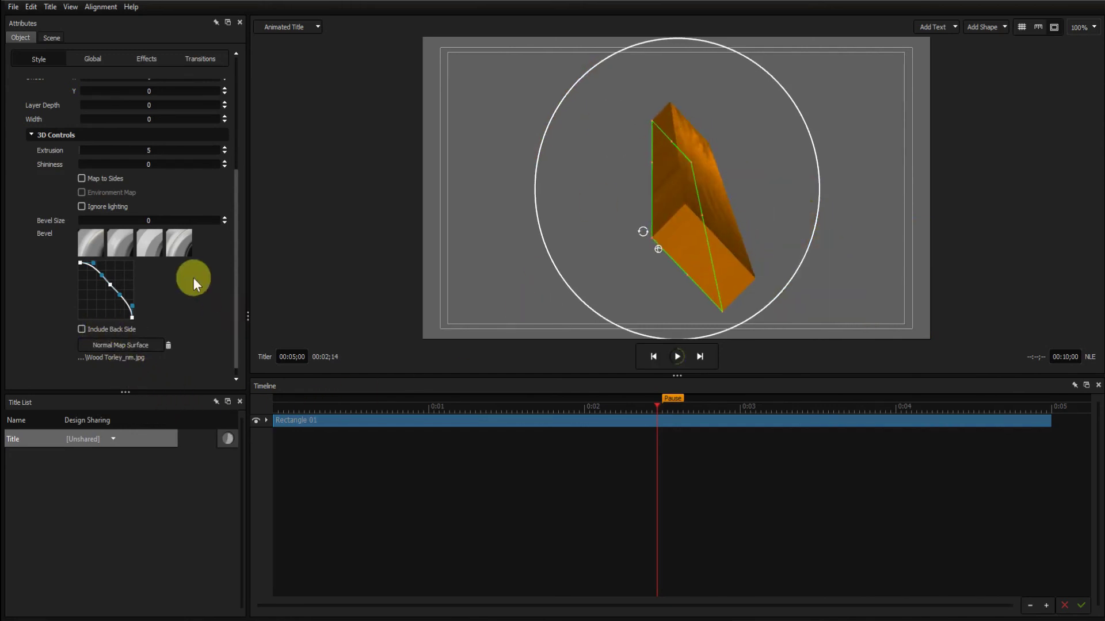
left_click(81, 178)
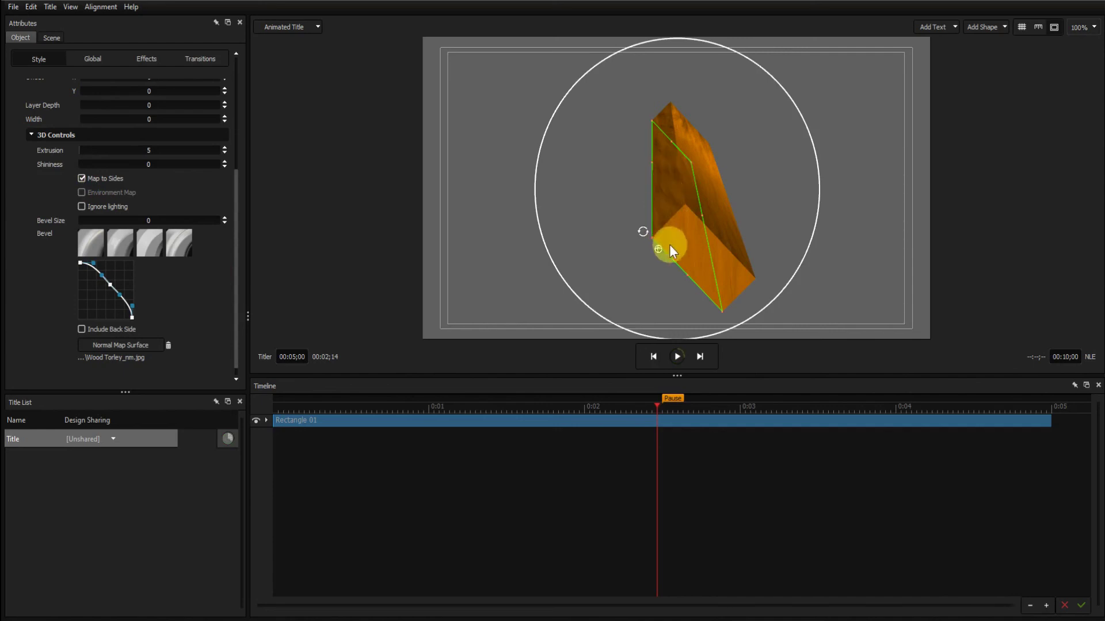
left_click_drag(761, 125, 775, 231)
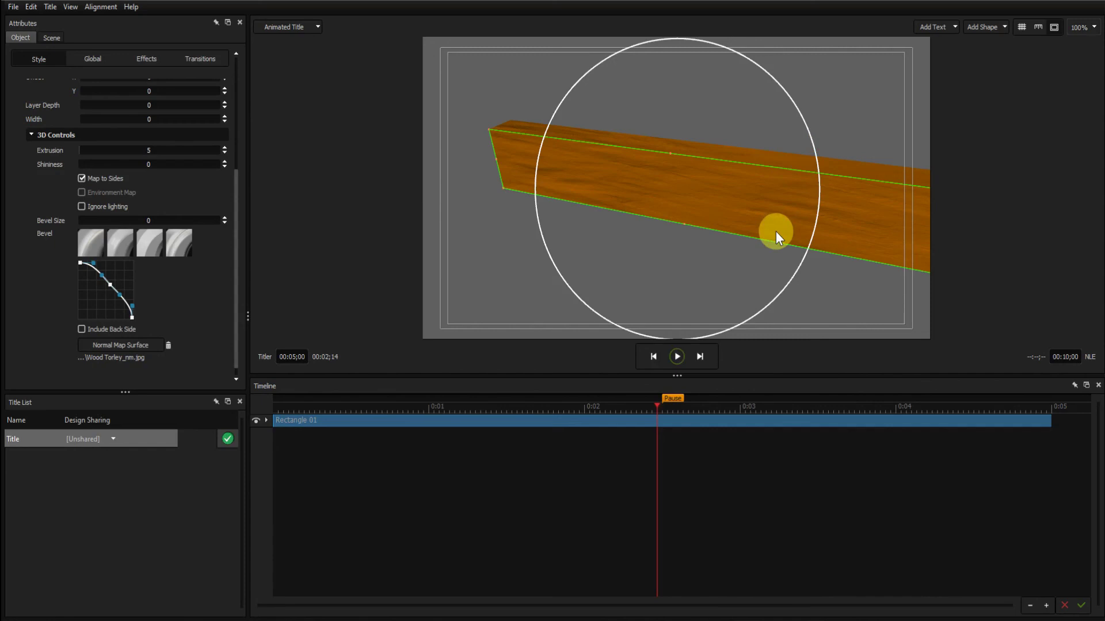